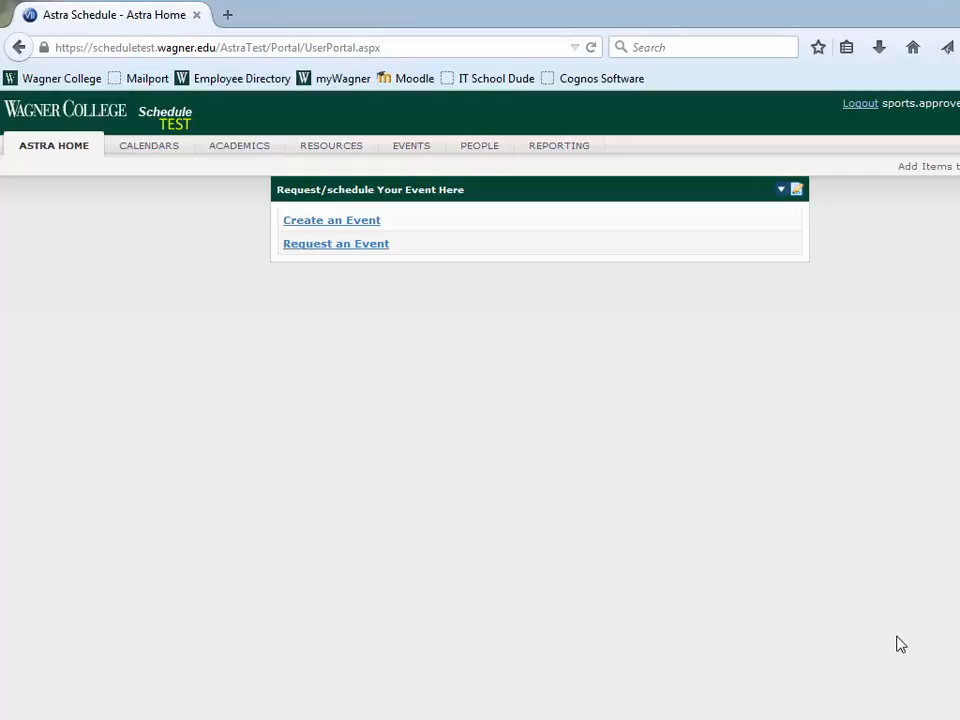
- Open the daily scheduling grid of rooms and choose the Full Calendar
left_click(155, 148)
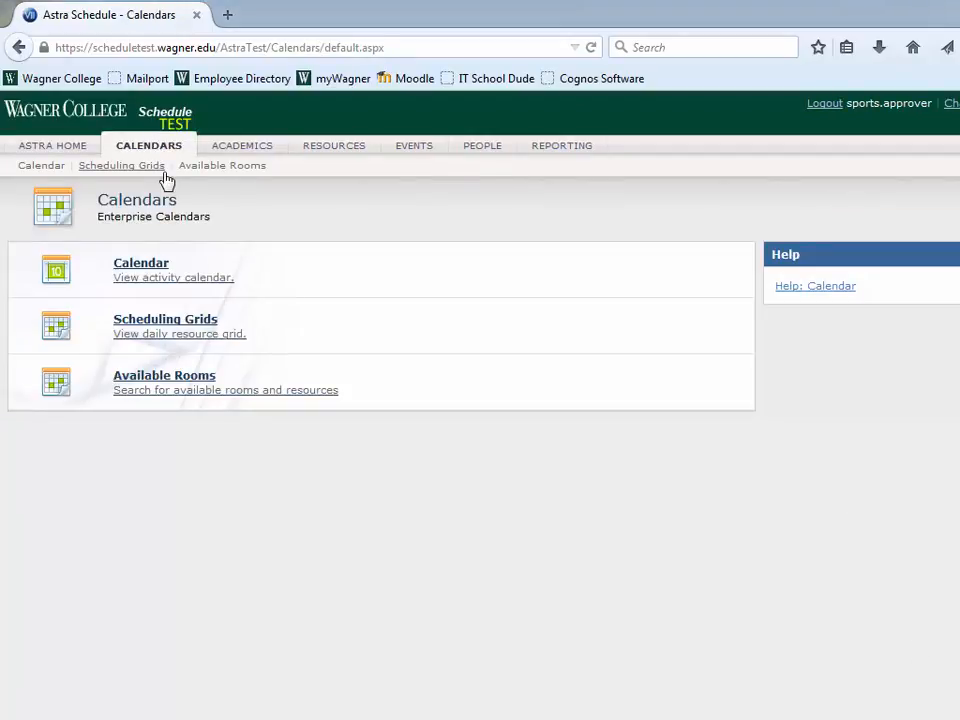
left_click(190, 322)
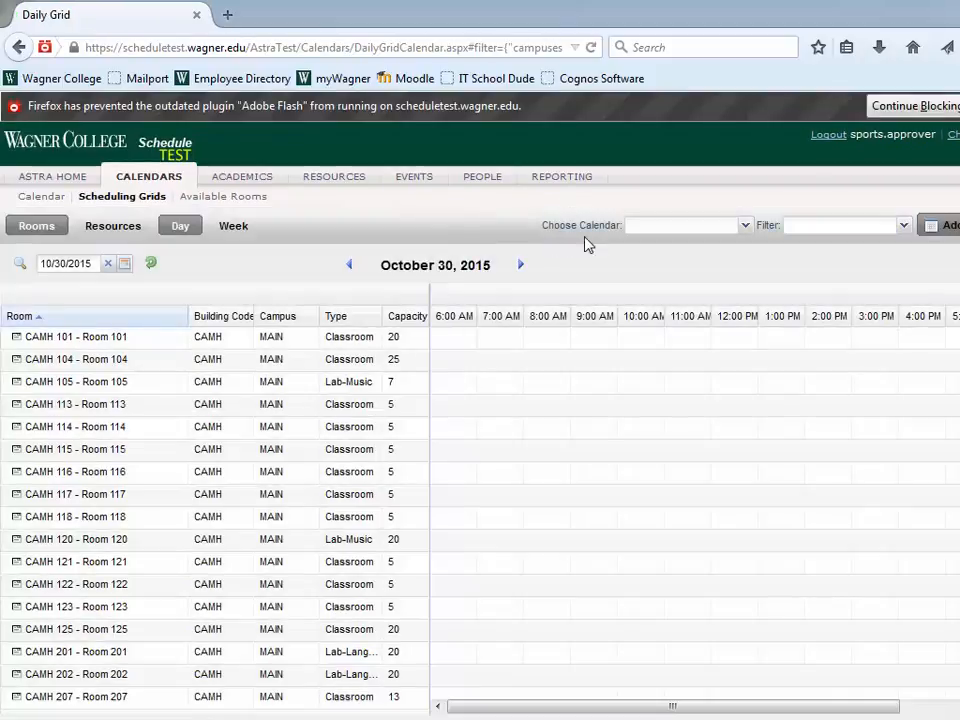
left_click(746, 228)
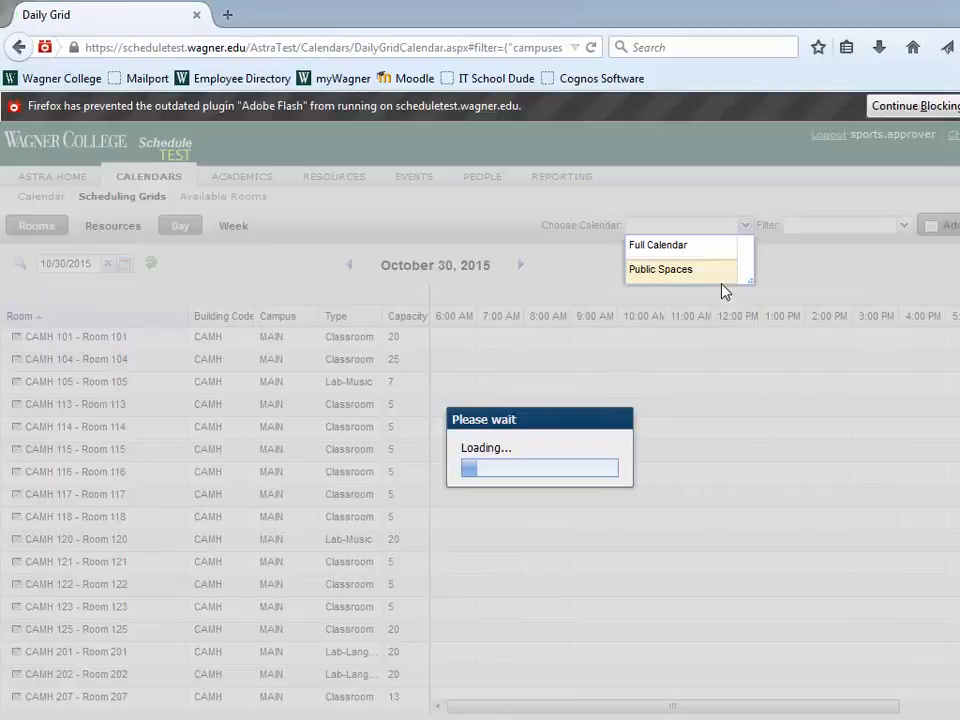
left_click(660, 246)
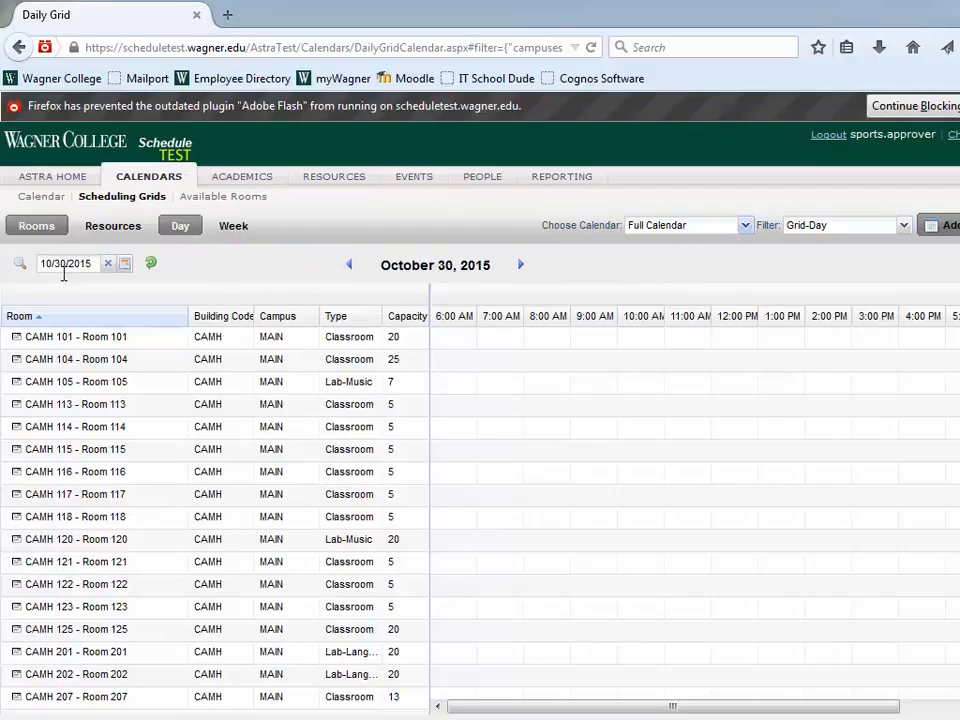
- Set the scheduling grid's date to 12/19/2015 and refresh the grid
left_click(125, 264)
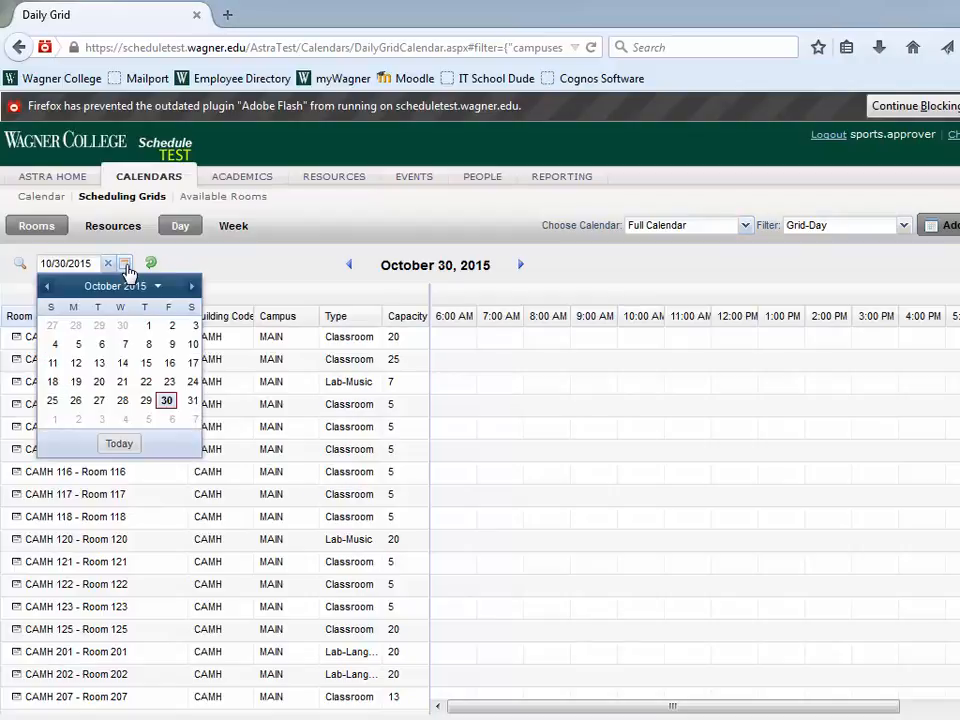
left_click(191, 287)
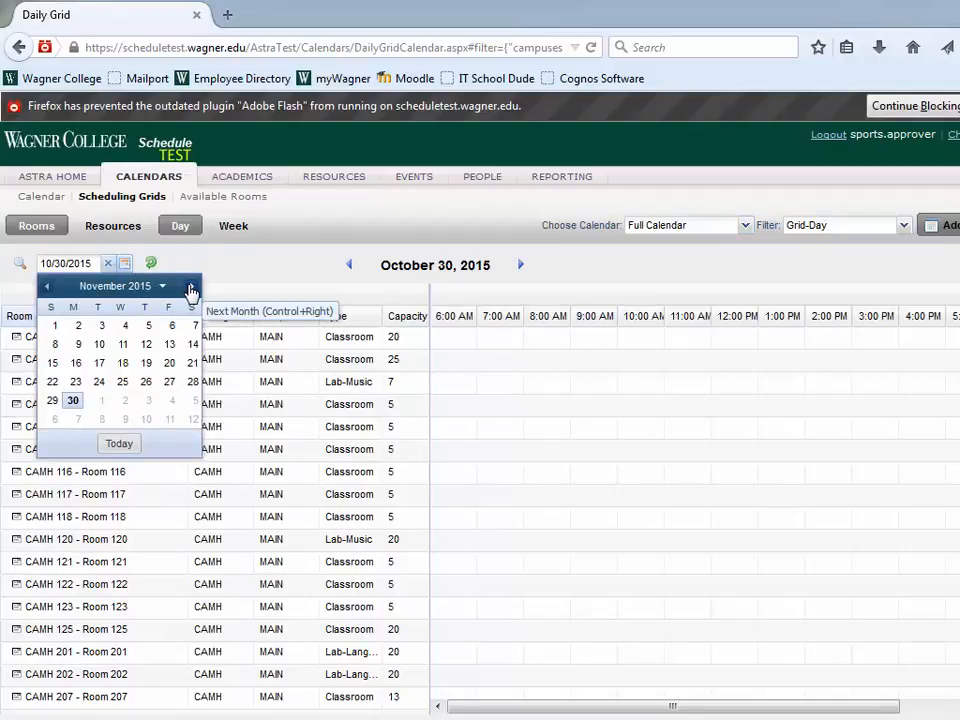
left_click(191, 288)
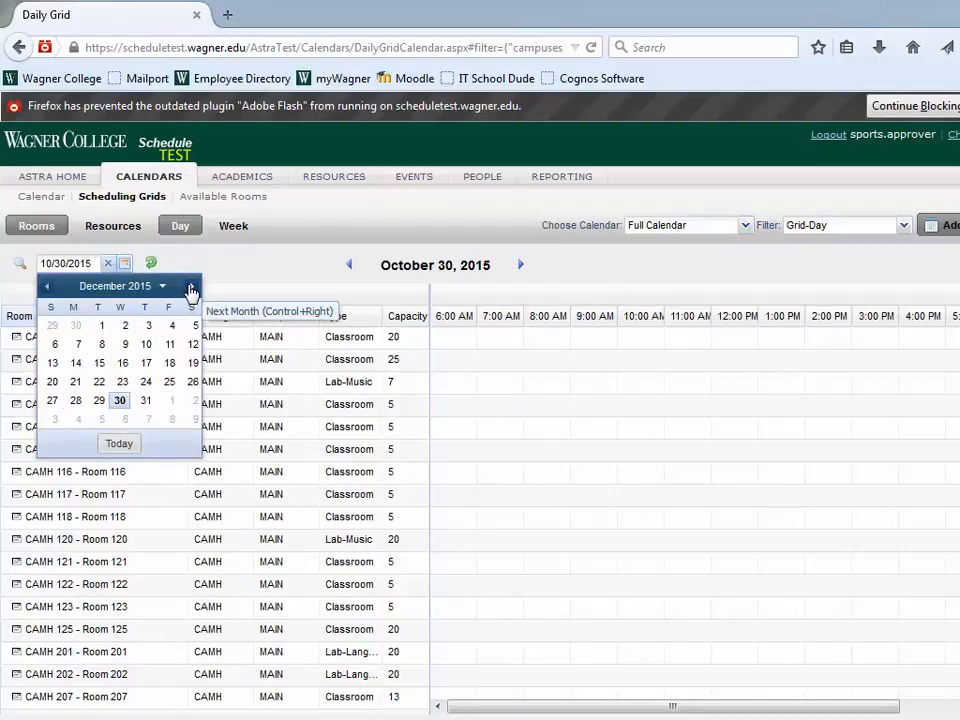
left_click(193, 366)
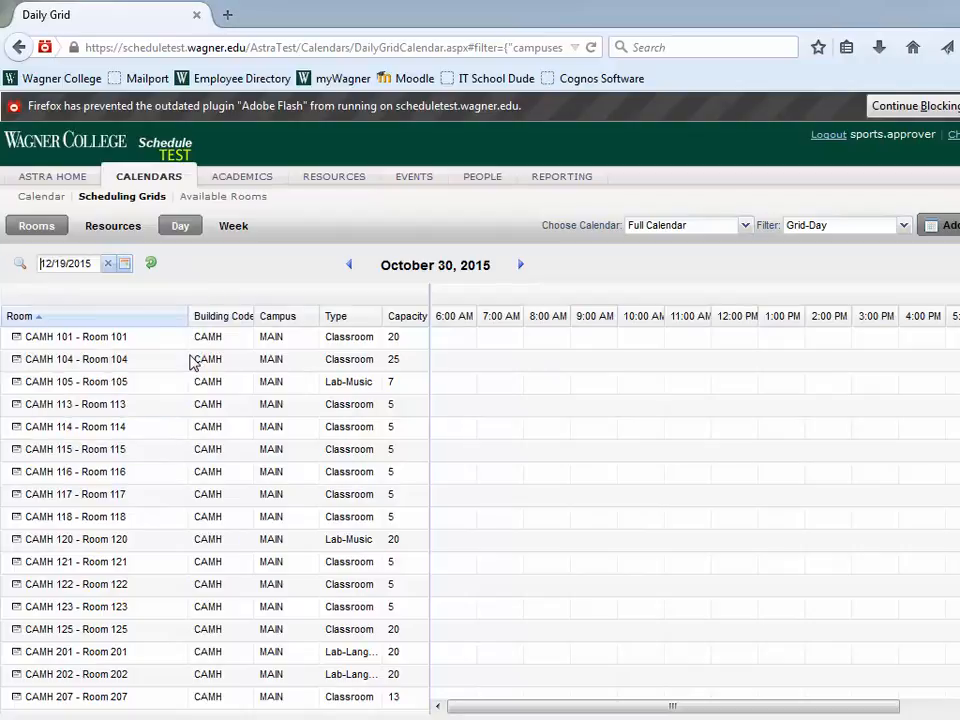
left_click(152, 264)
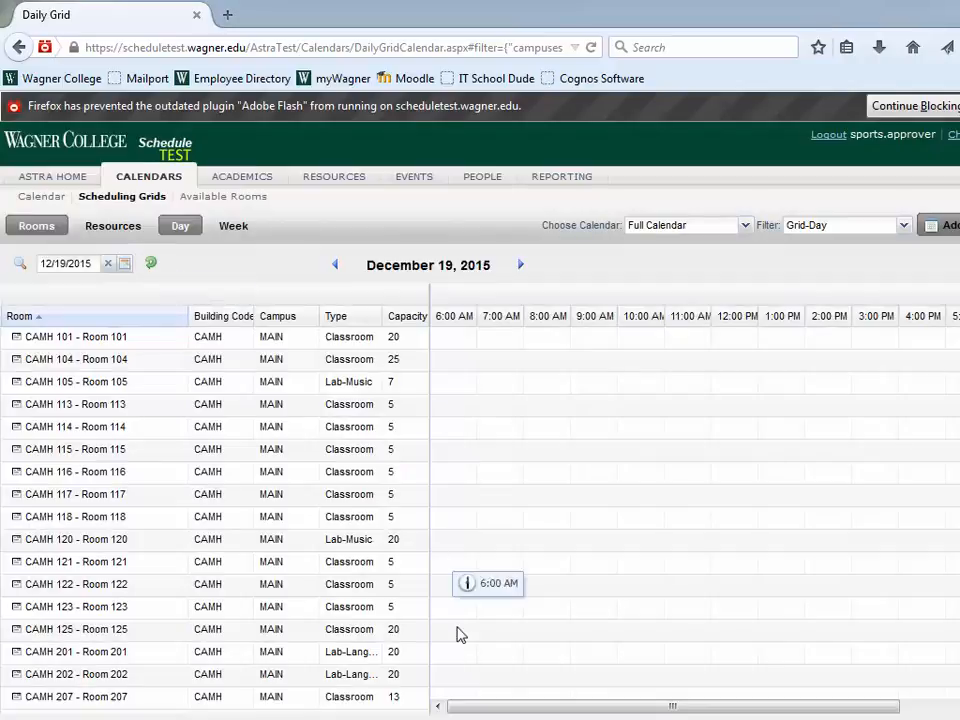
- Examine the event details of the Christmas Craft Fair and its Setup meeting in the GYM HOF - Hall of Fame Room row
scroll(507, 521, "down", 4)
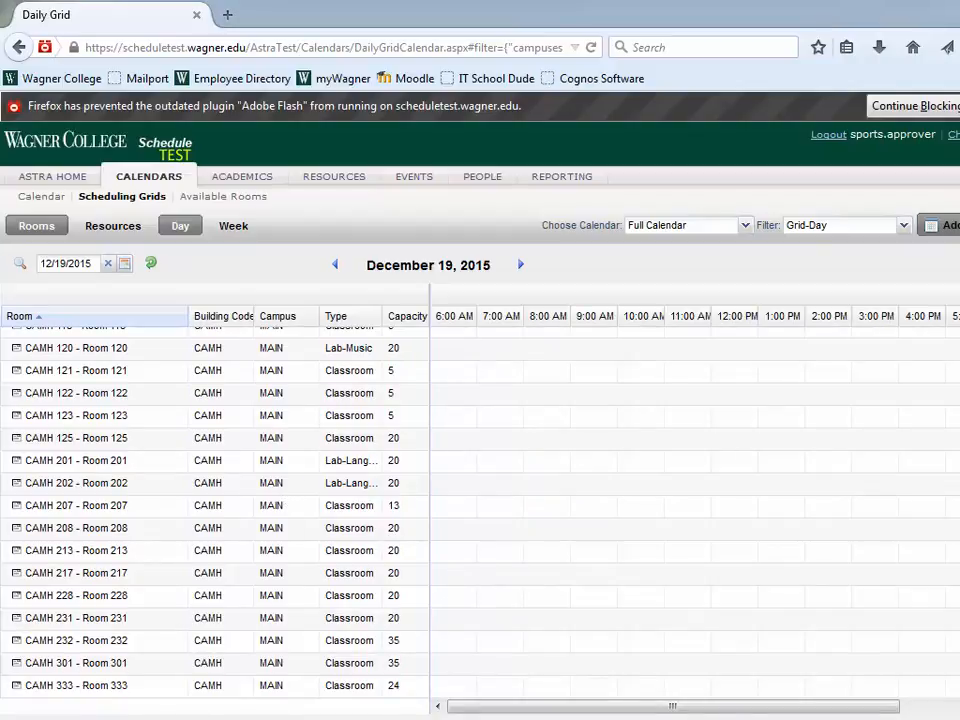
scroll(600, 520, "down", 5)
left_click(769, 581)
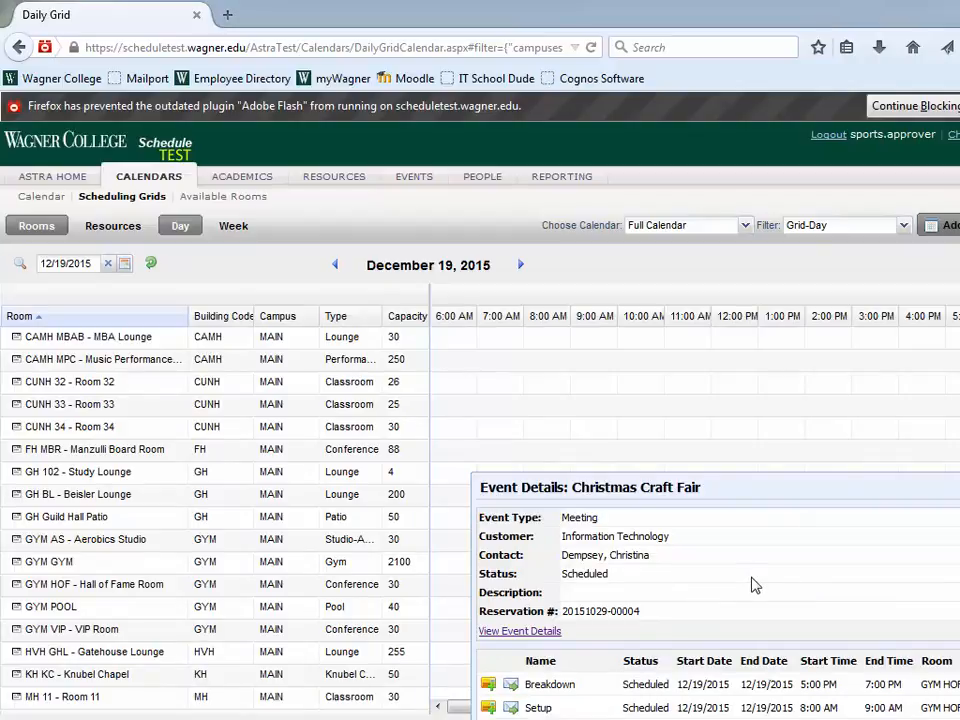
left_click(701, 422)
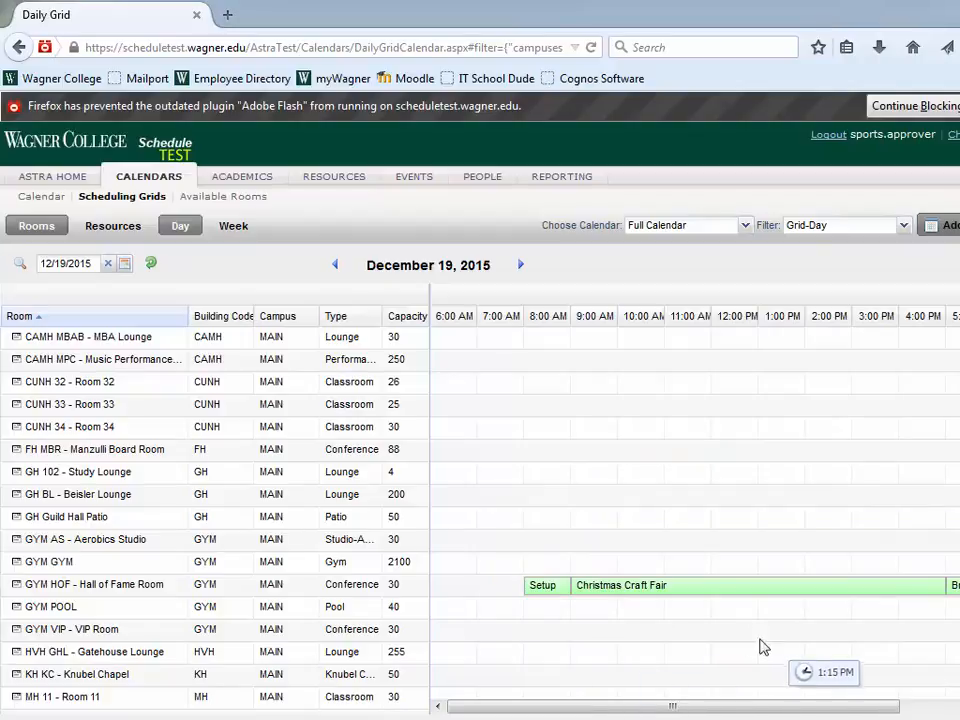
left_click(540, 588)
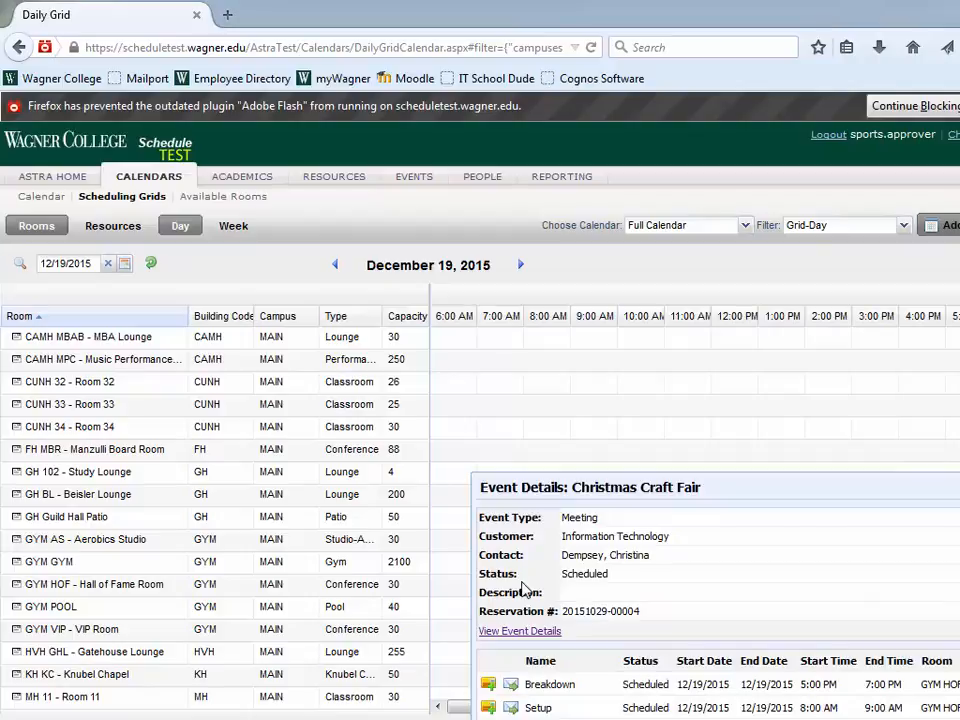
left_click(447, 565)
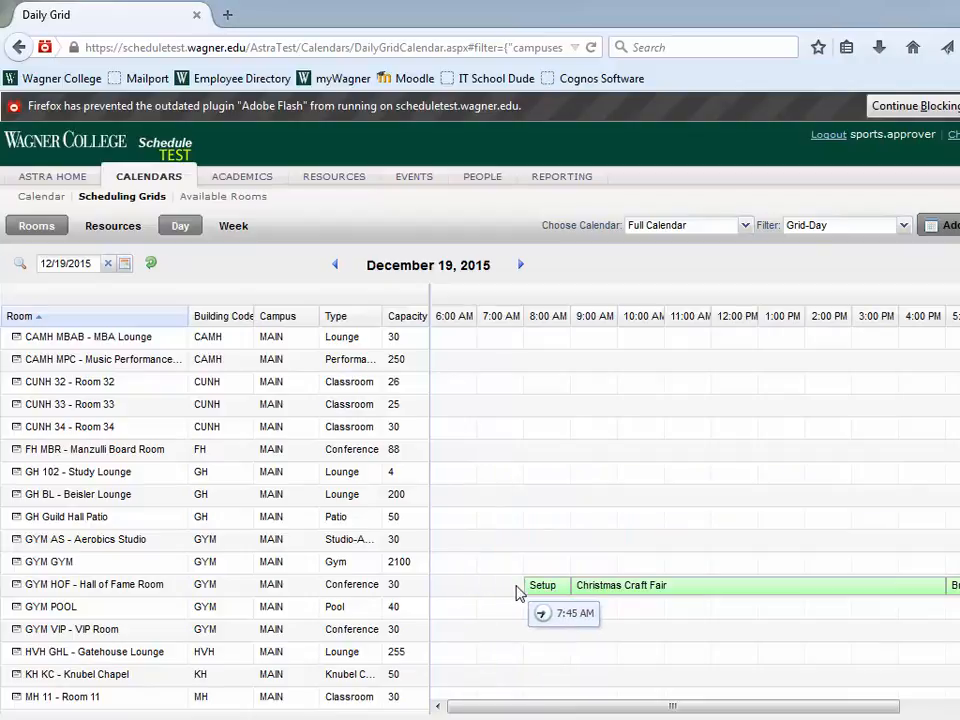
- Try moving the Setup meeting to 7:00 AM and the Christmas Craft Fair to the GYM GYM room, declining both moves
left_click_drag(522, 593, 482, 598)
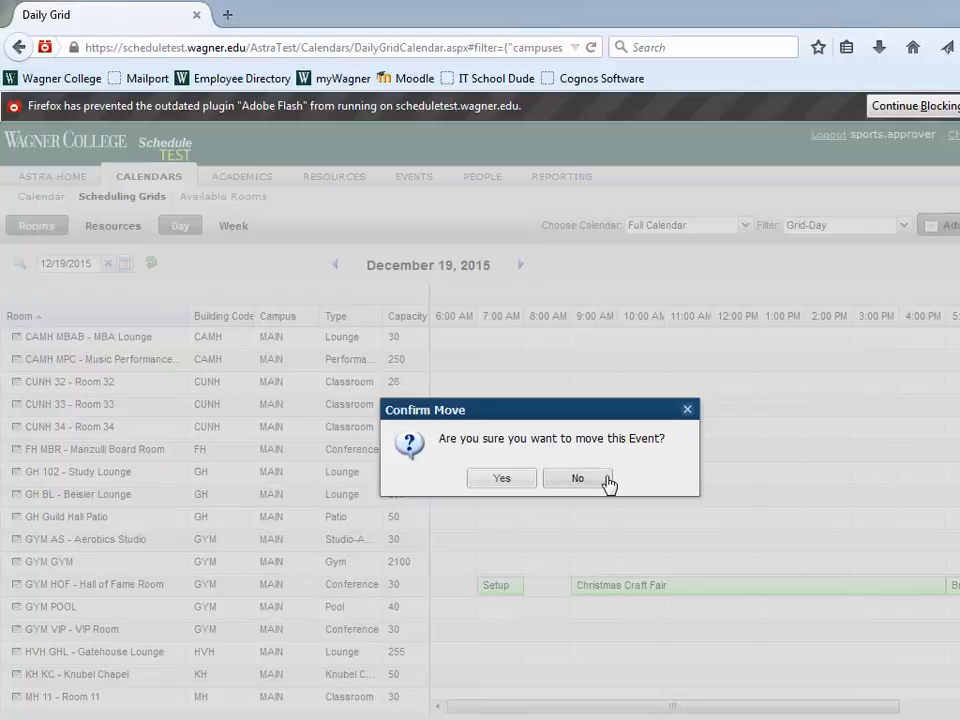
left_click(577, 478)
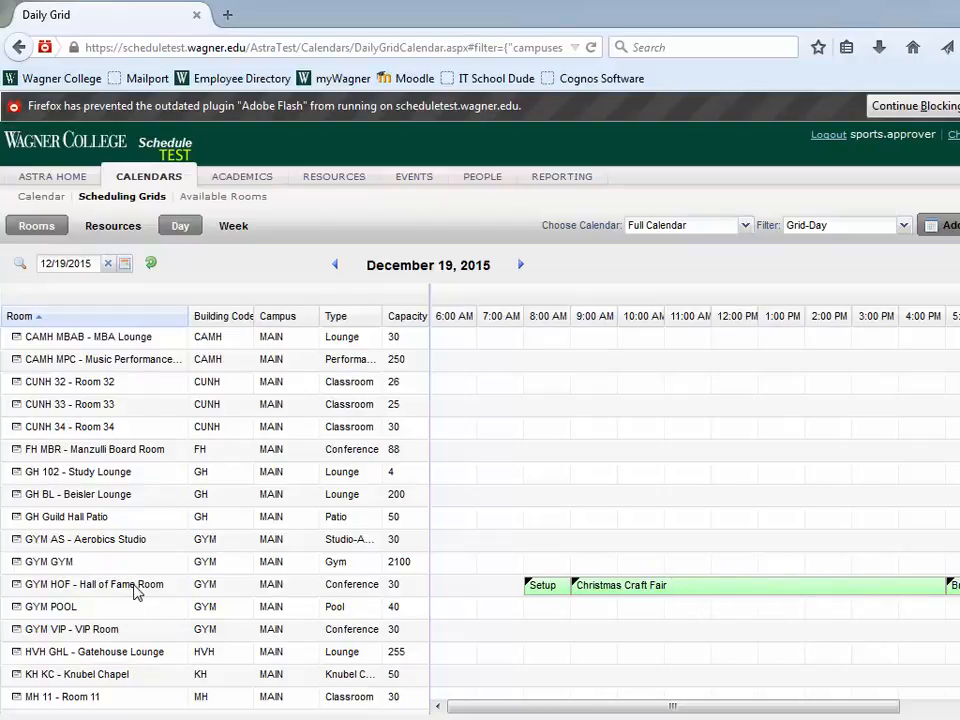
left_click(596, 591)
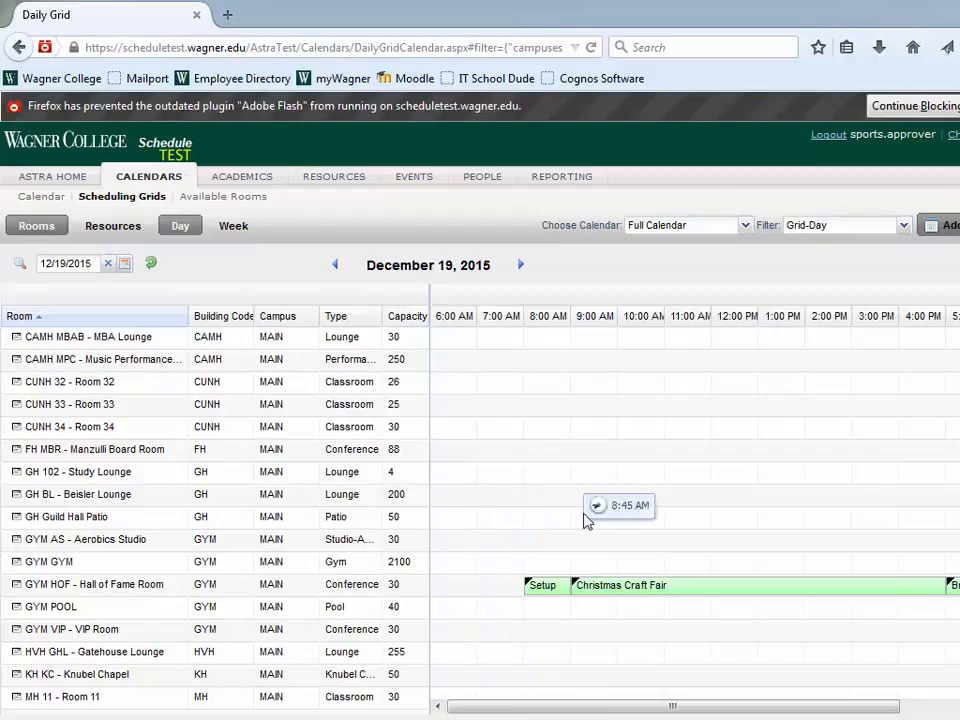
left_click_drag(606, 588, 606, 562)
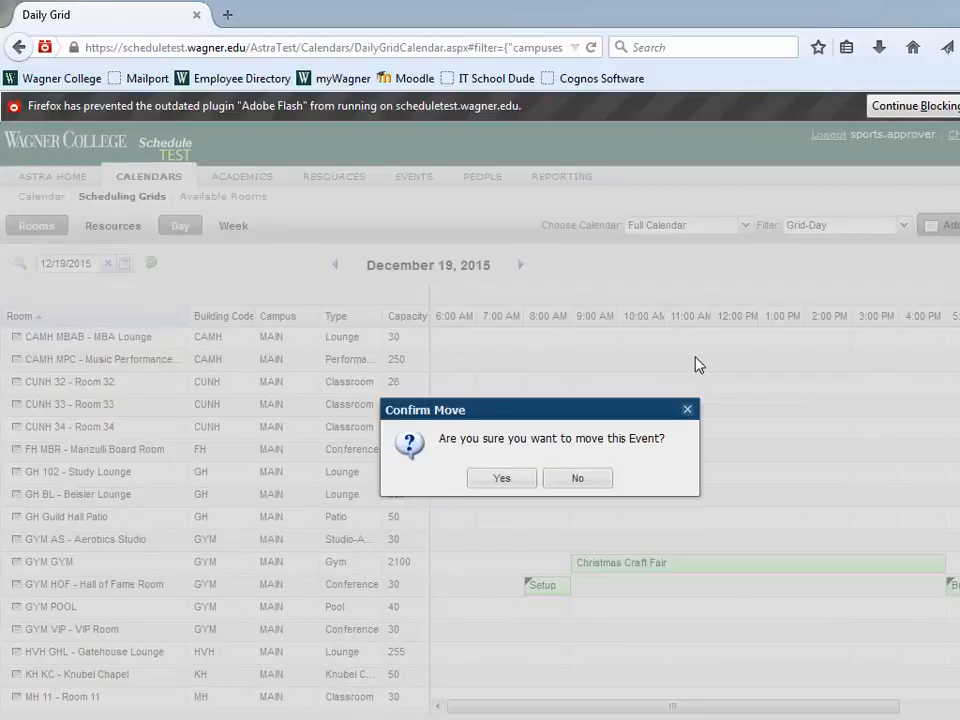
left_click(576, 478)
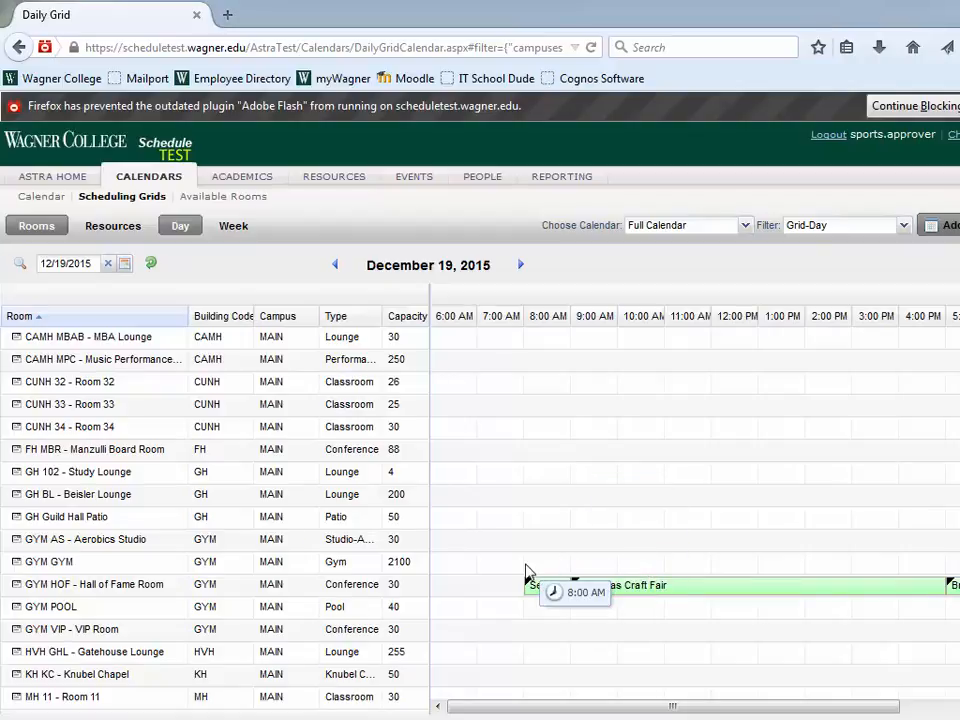
- Start a quick event in the GYM GYM room from 8:00 AM to 2:00 PM and name it Christmas Carols
left_click_drag(525, 566, 808, 580)
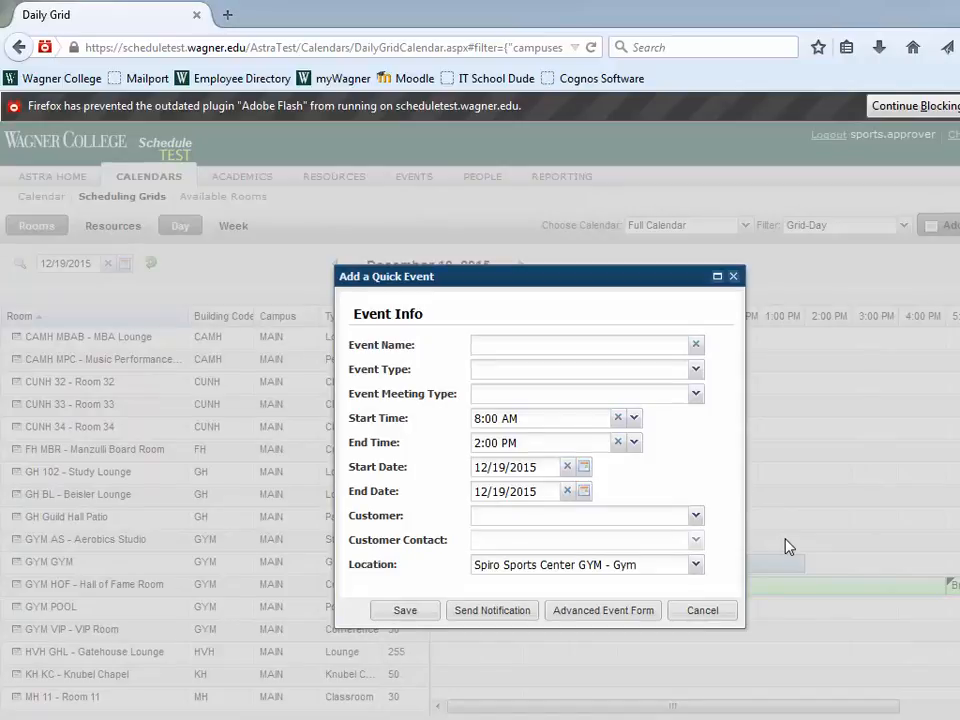
left_click(538, 345)
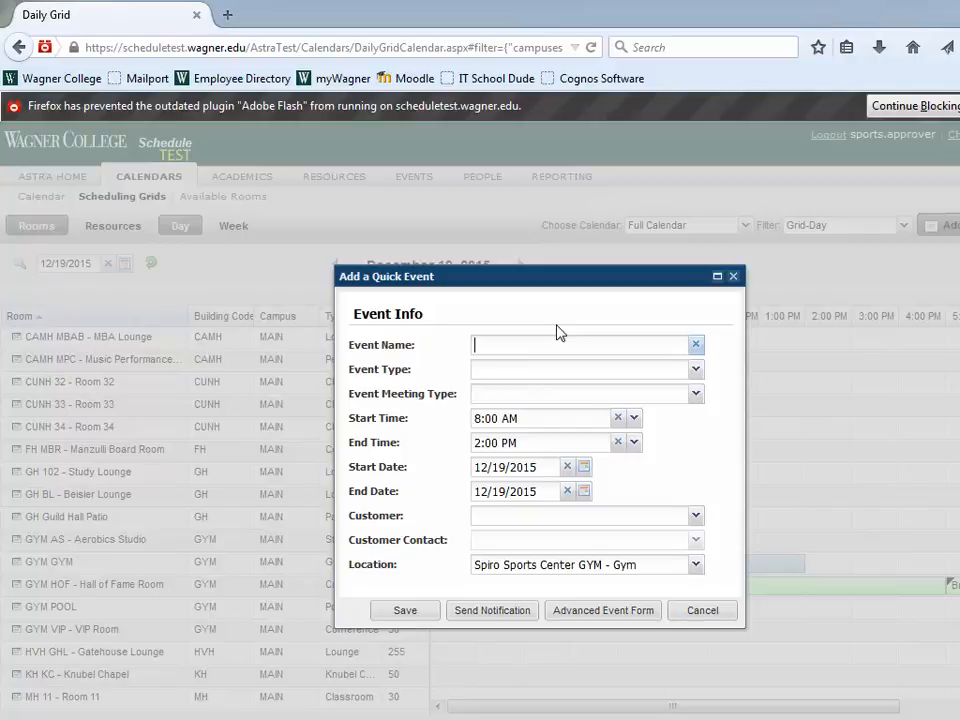
type("Christmas Carols")
- Set both the event type and the event meeting type to Performance
left_click(695, 370)
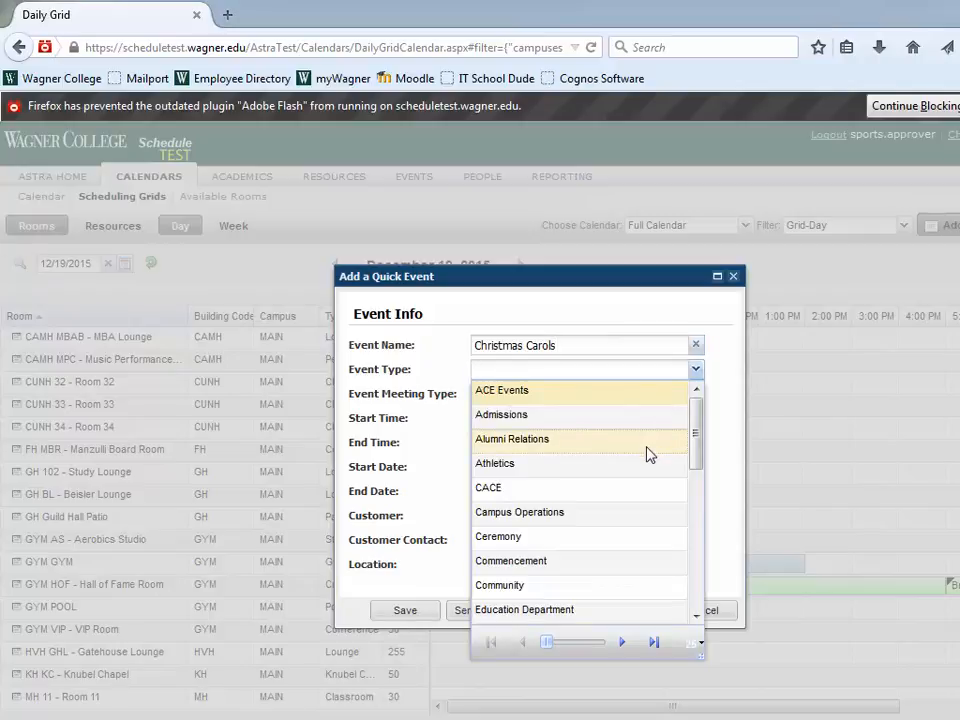
scroll(647, 454, "down", 5)
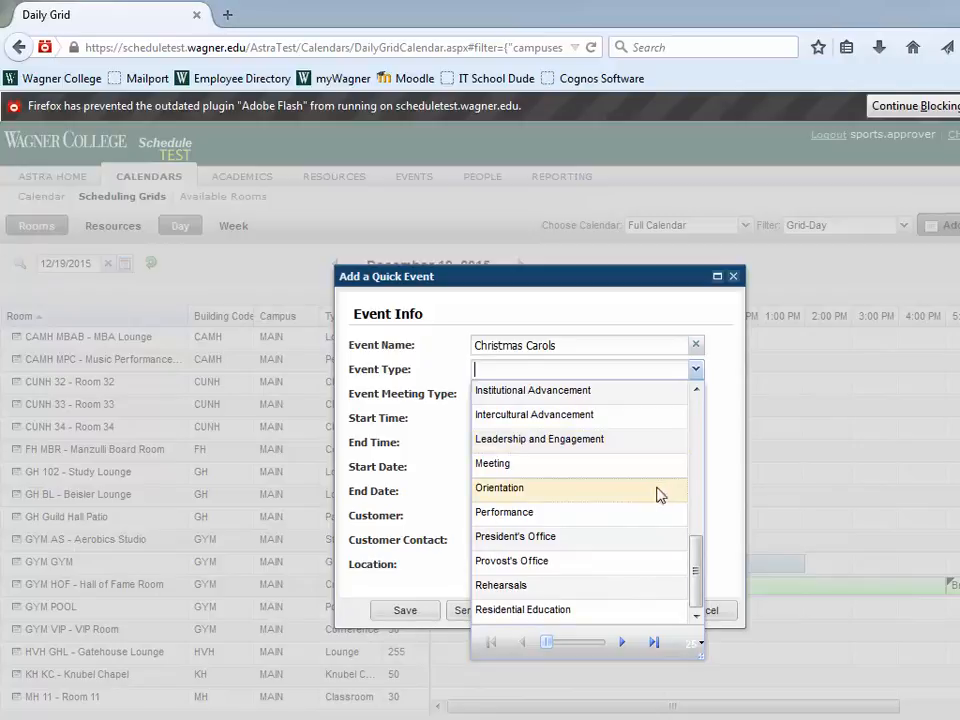
left_click(606, 512)
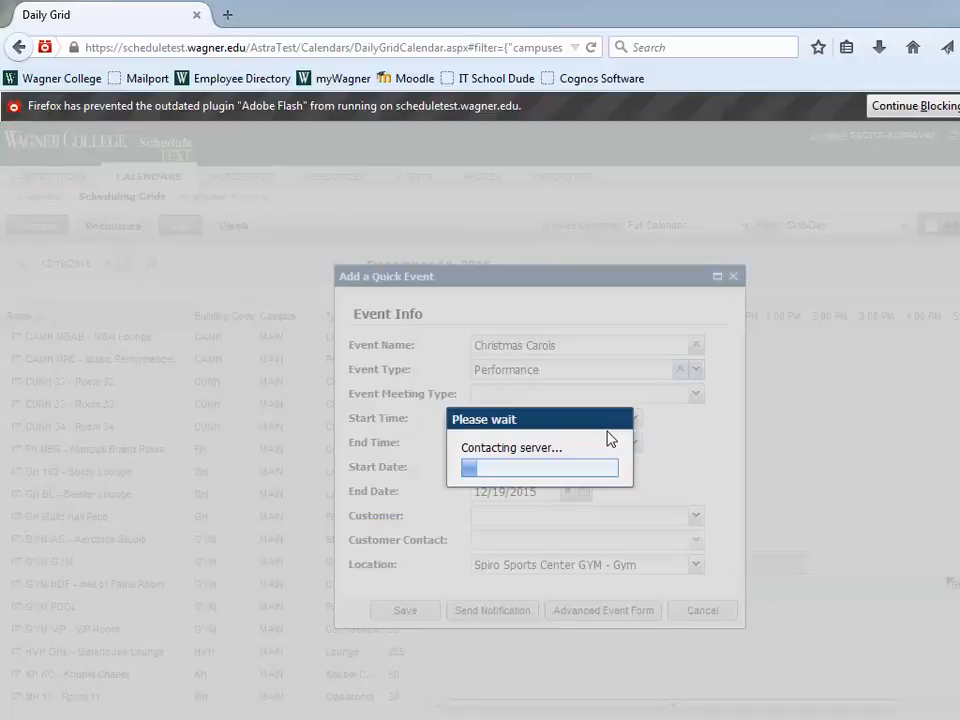
left_click(697, 396)
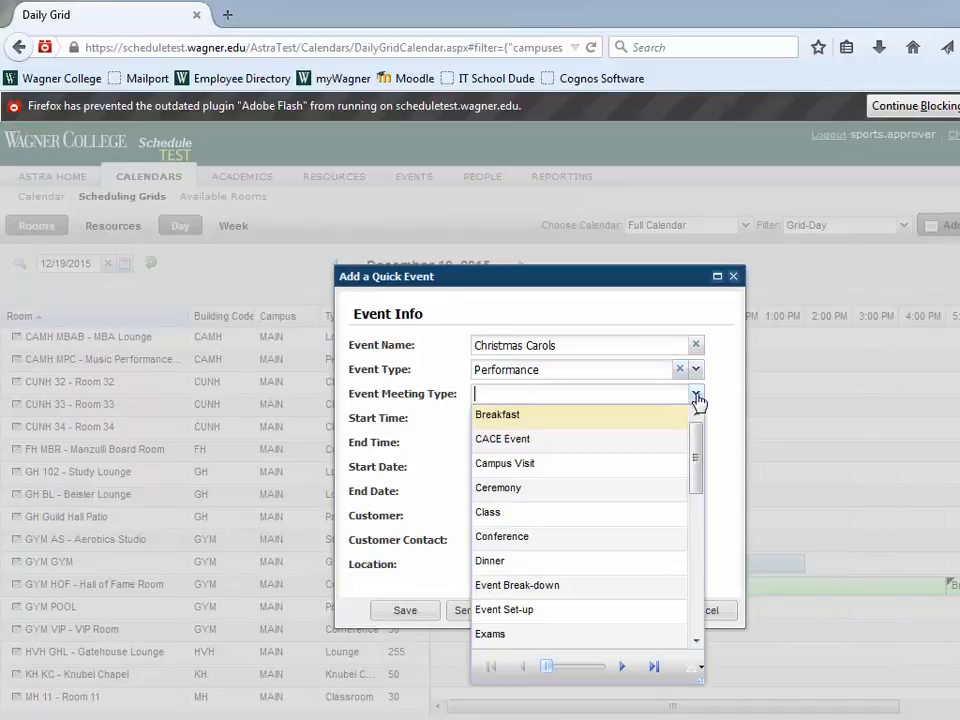
scroll(613, 522, "down", 3)
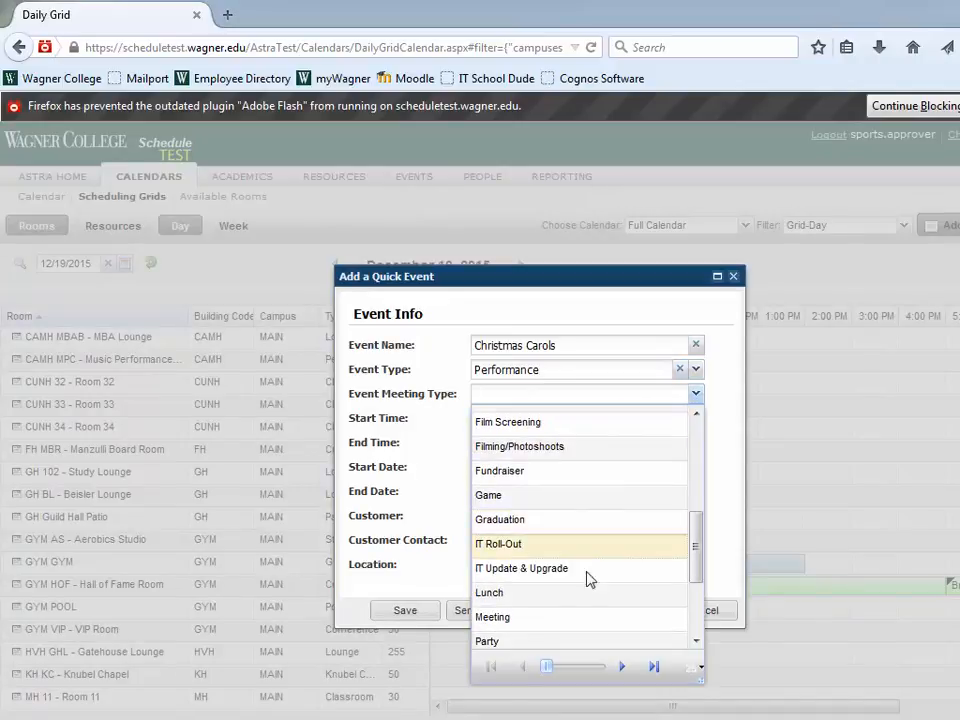
scroll(568, 609, "down", 1)
scroll(562, 600, "down", 1)
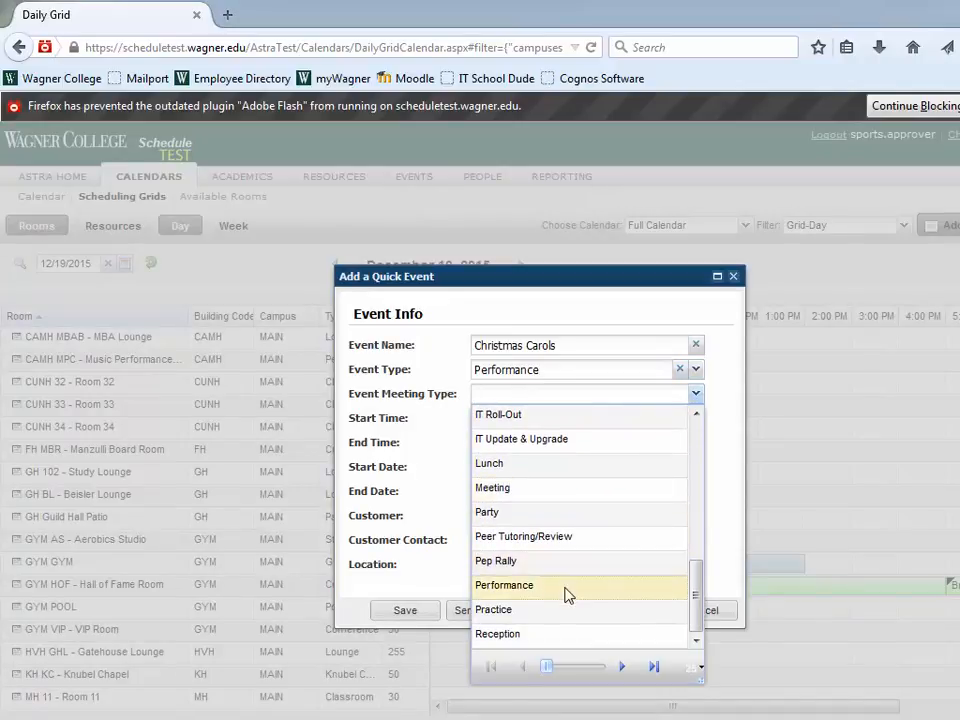
left_click(568, 596)
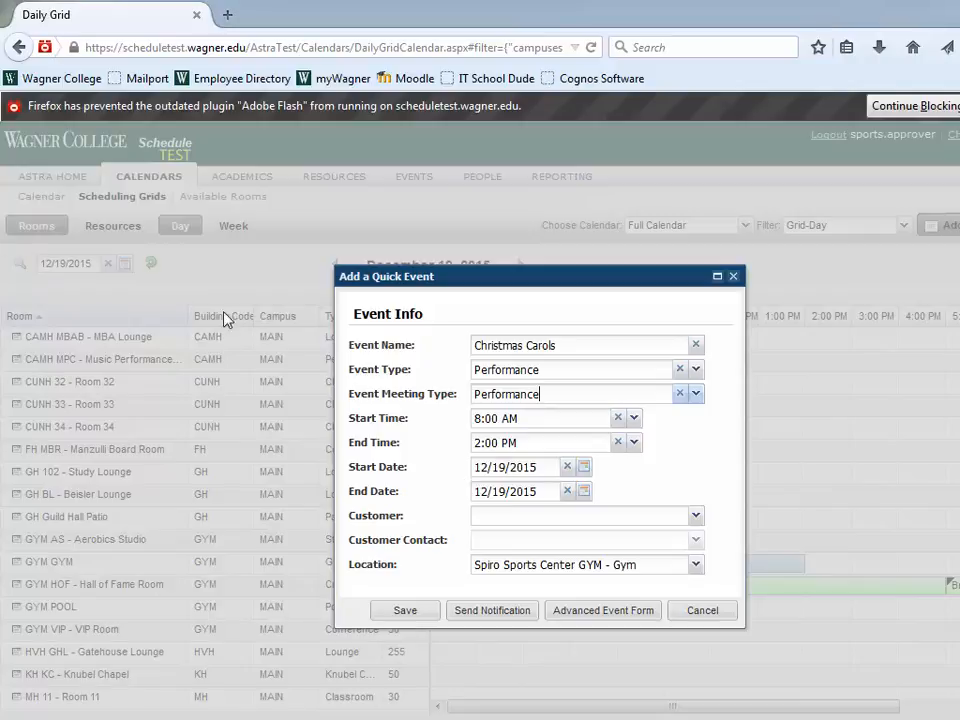
- Set the event's customer to Information Technology and select that department's listed customer contact
left_click(695, 516)
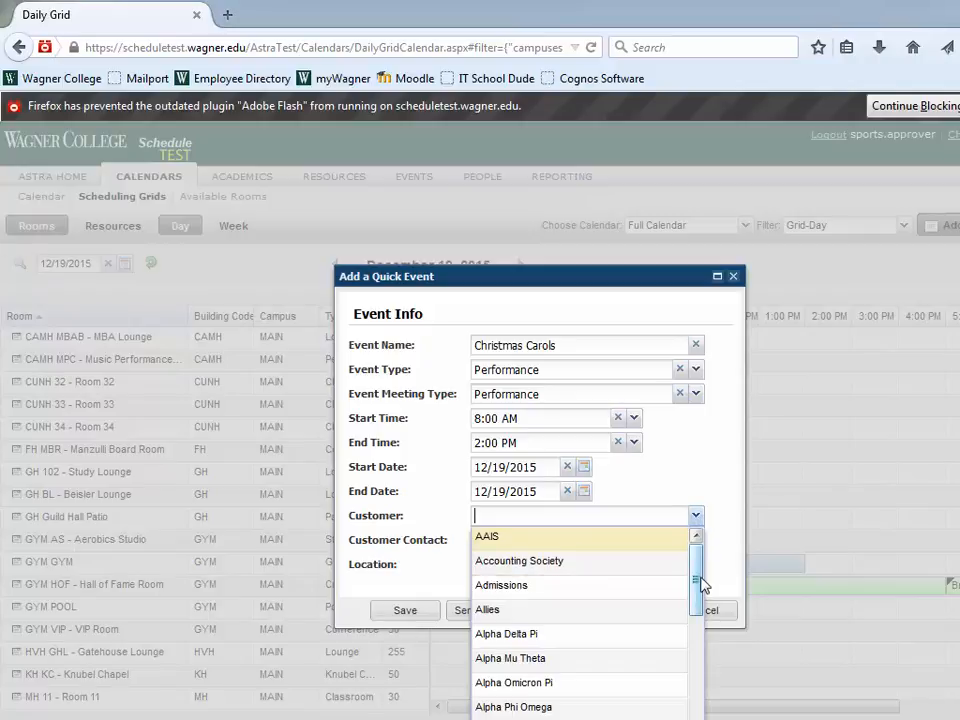
left_click_drag(699, 583, 697, 716)
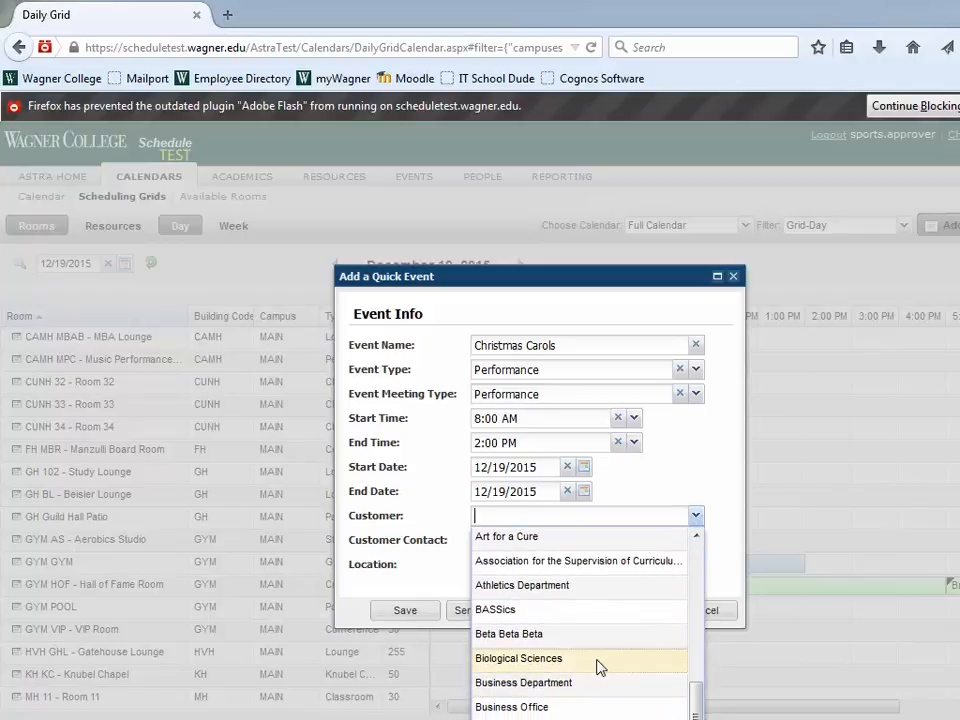
left_click(723, 492)
left_click(645, 513)
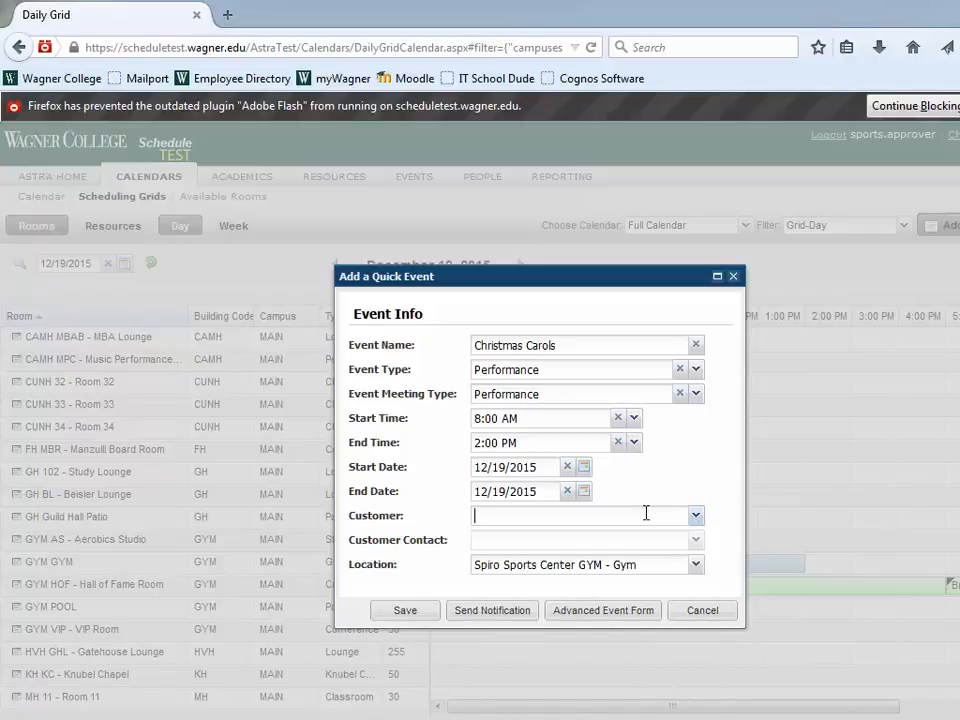
type("information")
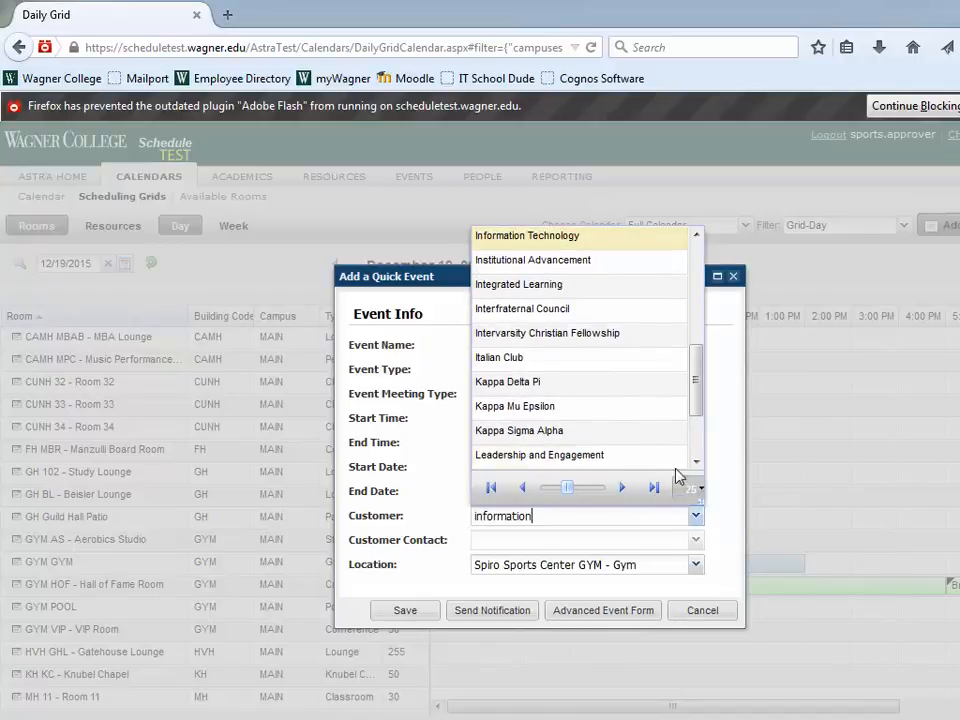
left_click(577, 243)
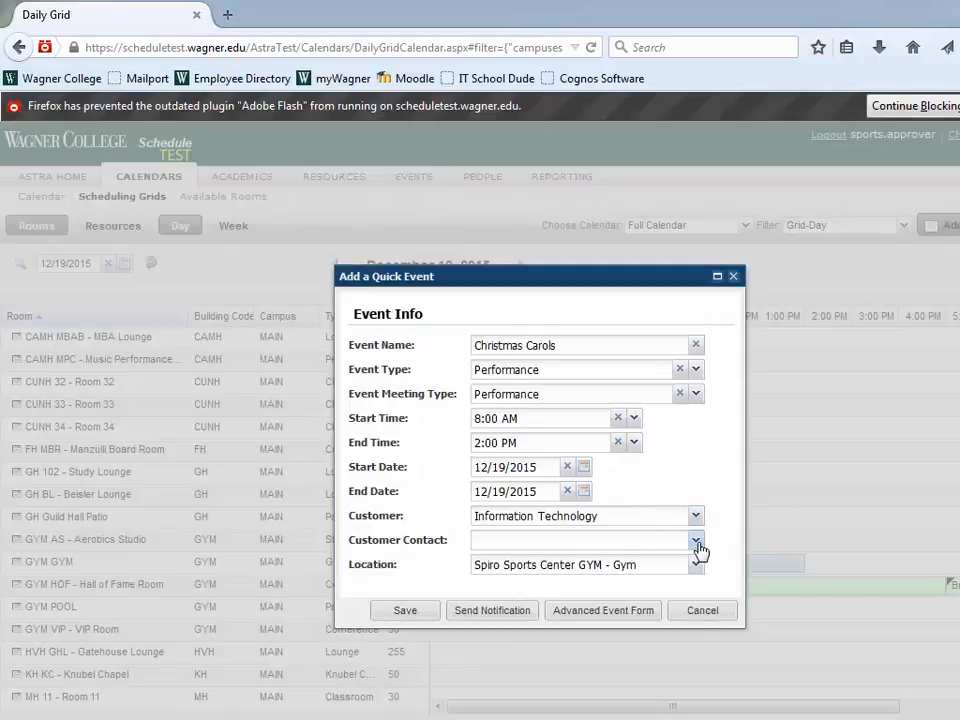
left_click(697, 541)
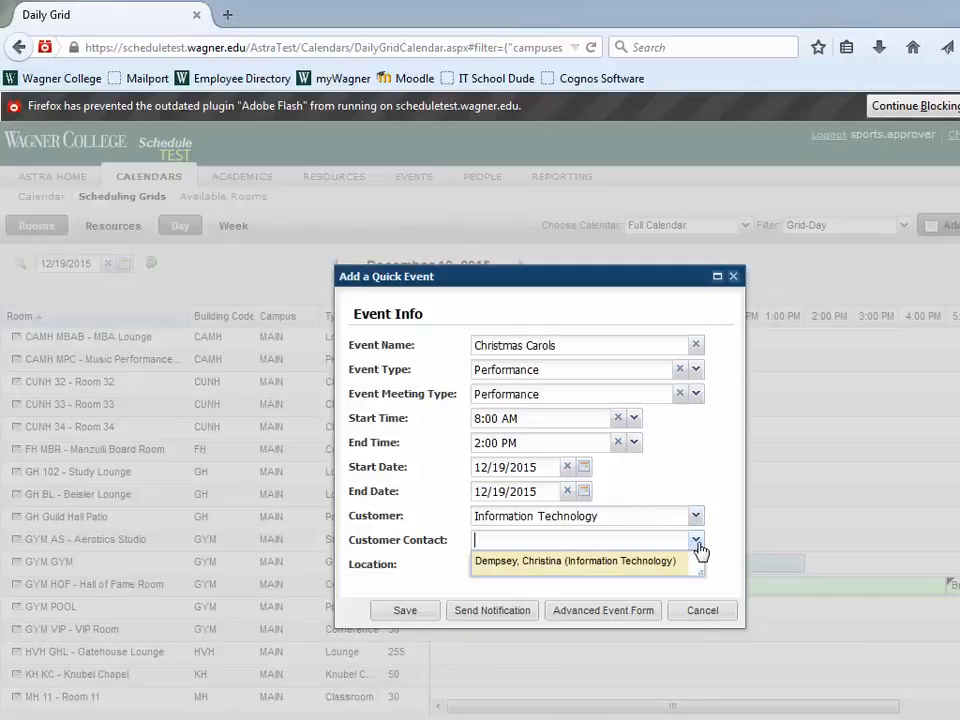
left_click(628, 565)
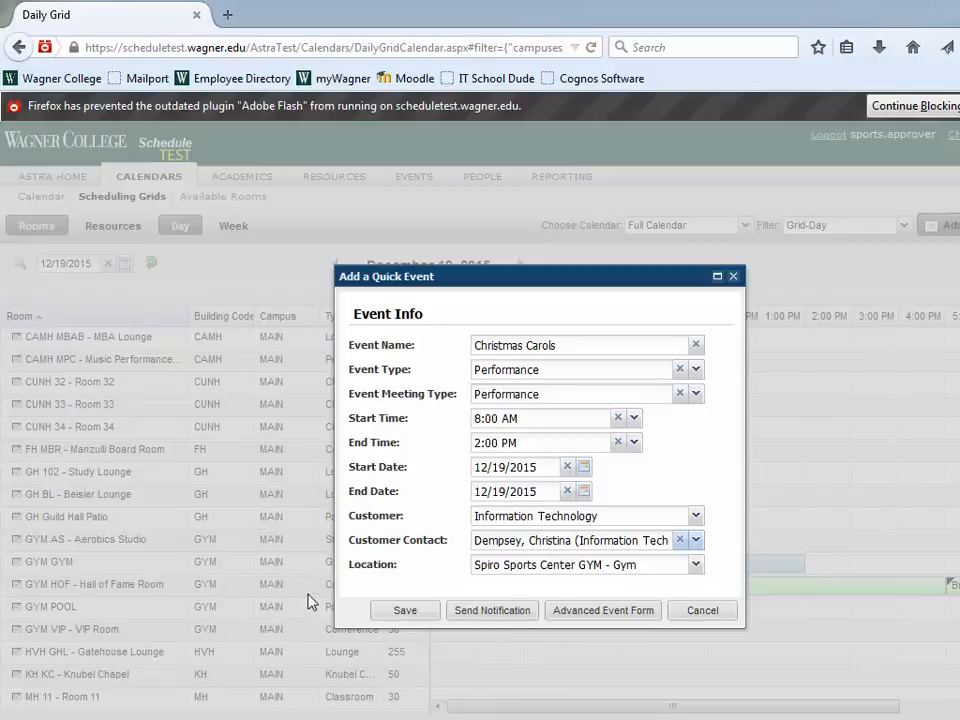
- Save the Christmas Carols quick event and open its full event details from the scheduling grid
left_click(404, 612)
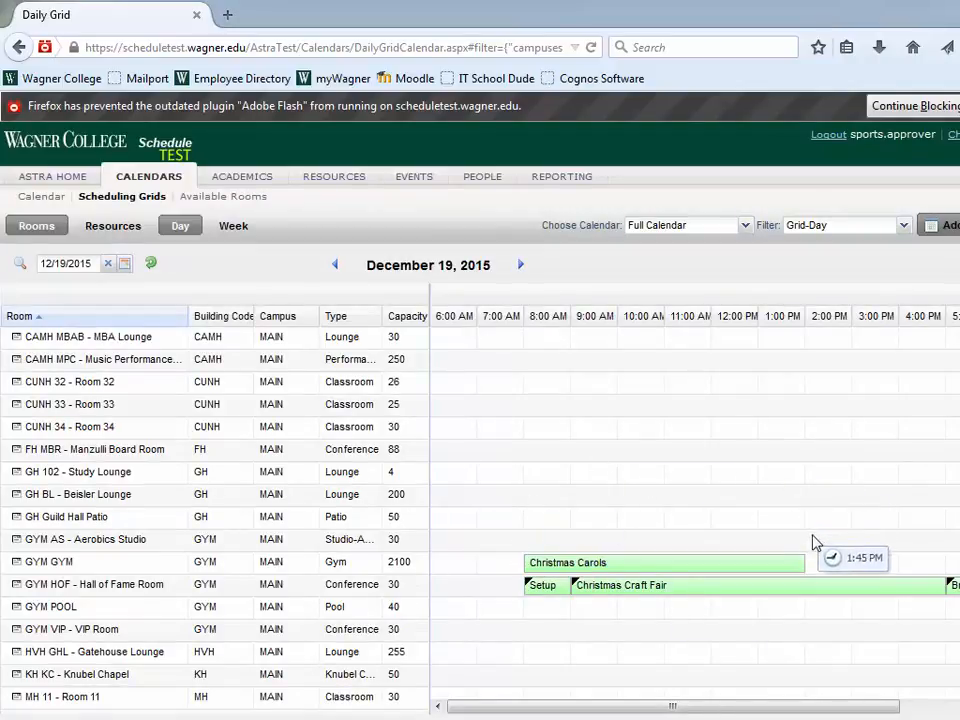
left_click(705, 563)
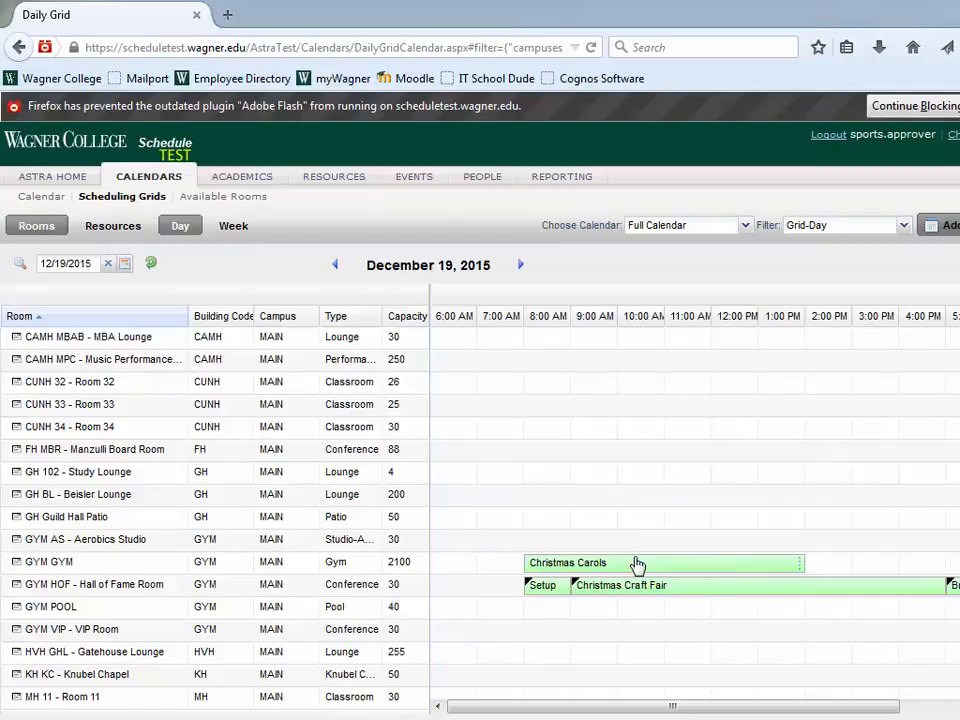
left_click(795, 567)
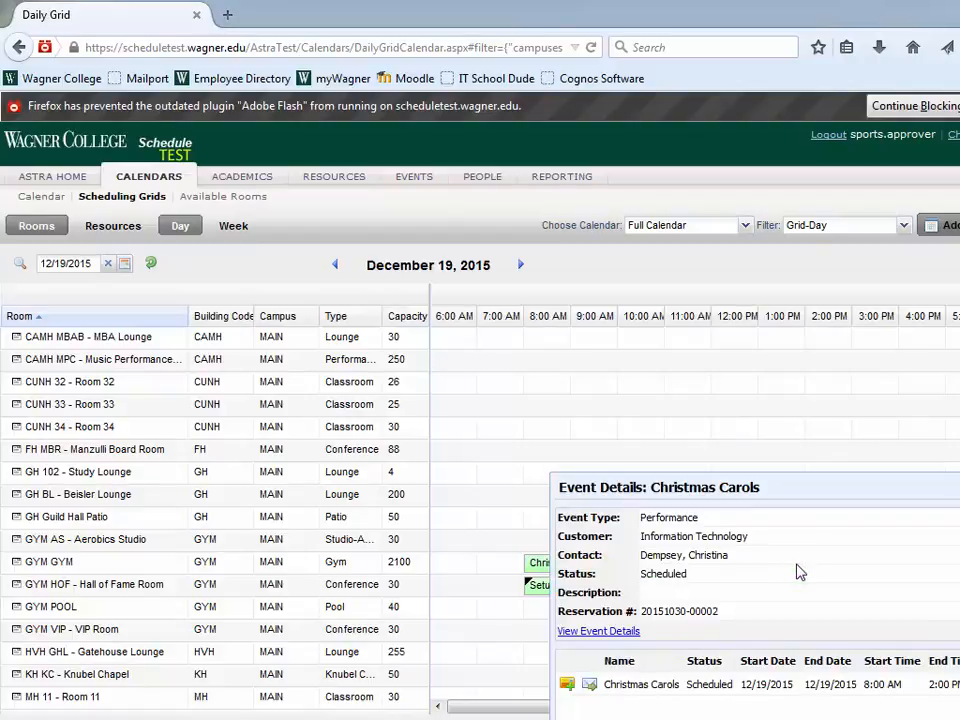
left_click(627, 633)
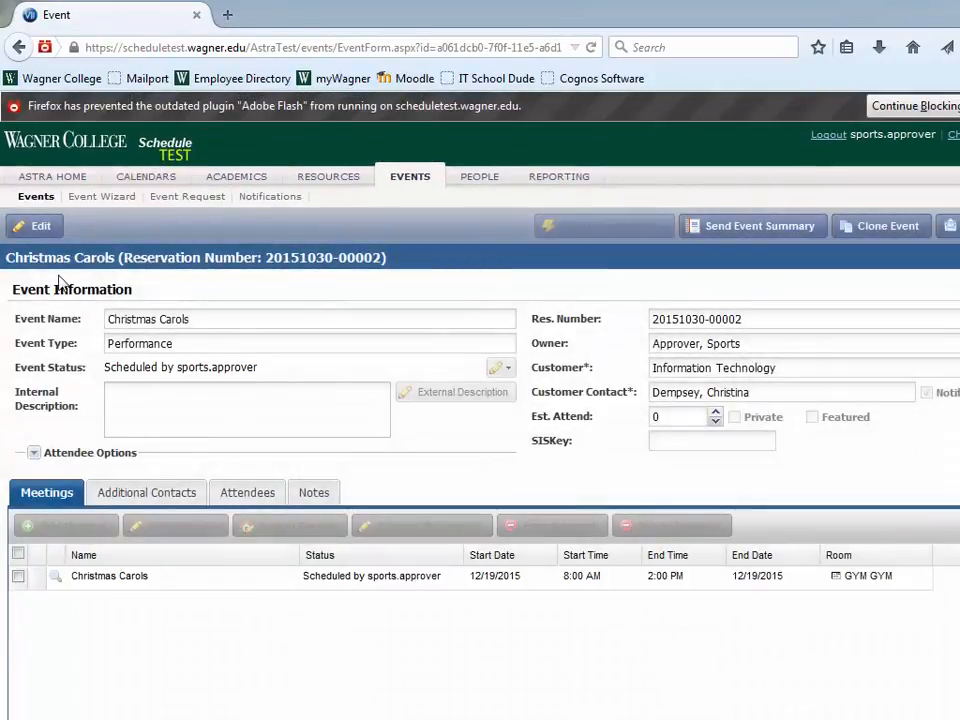
- Open the Christmas Carols meeting for editing and set Publish on Wagner.edu to yes
left_click(42, 230)
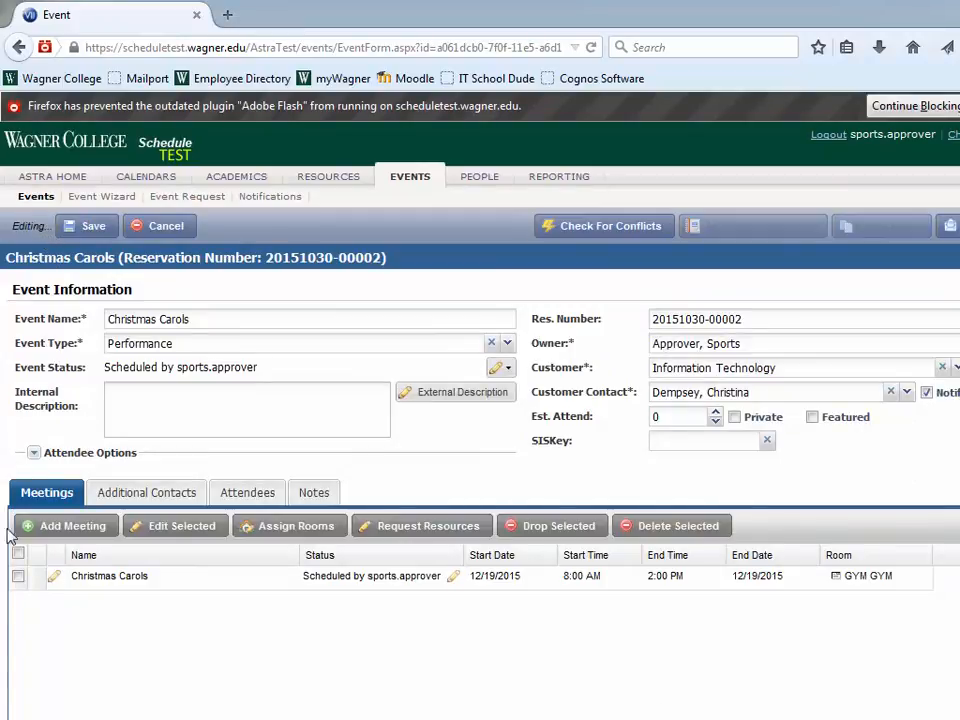
left_click(55, 580)
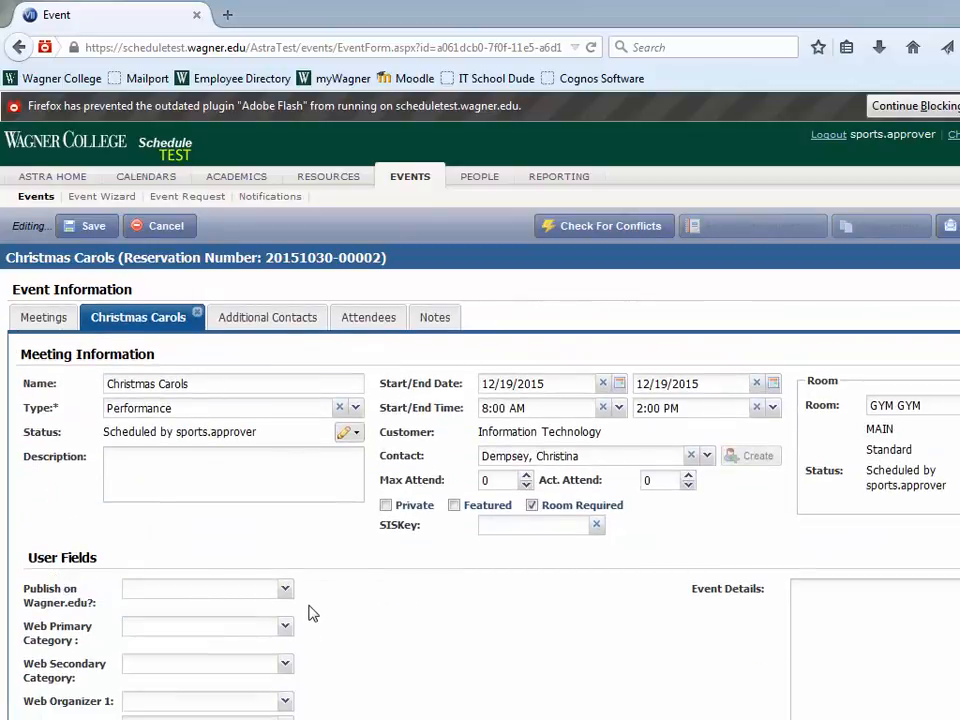
scroll(300, 610, "down", 3)
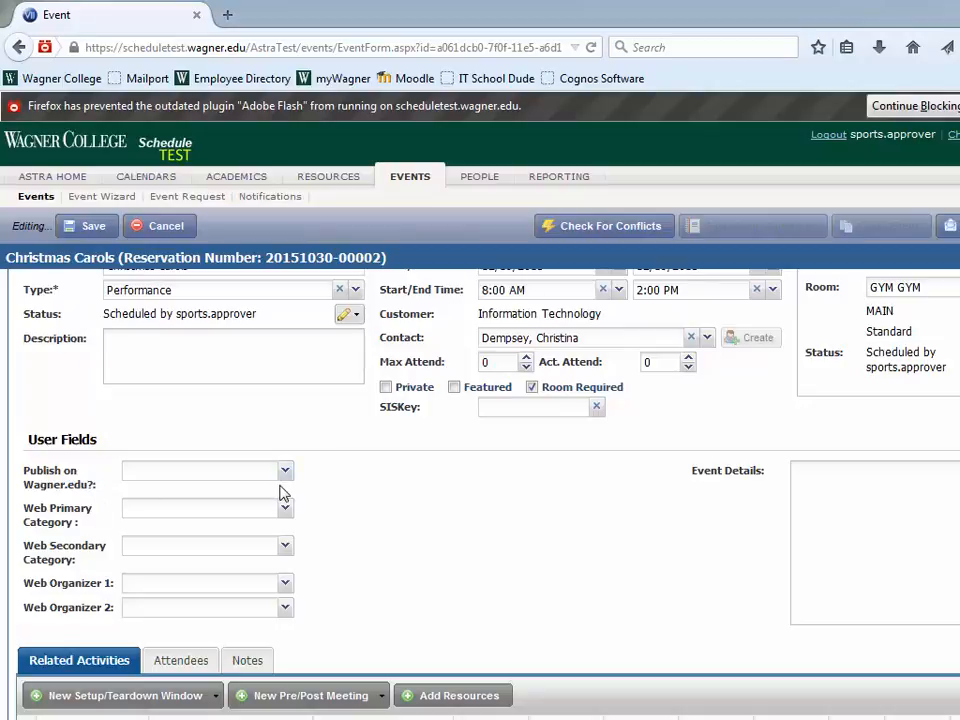
left_click(285, 484)
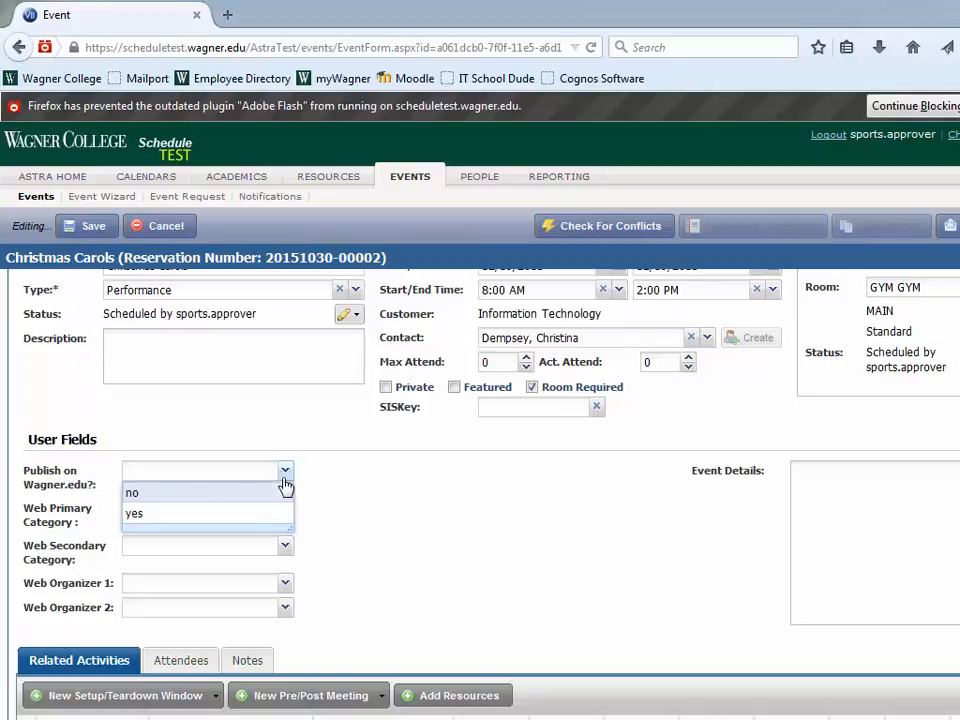
left_click(339, 483)
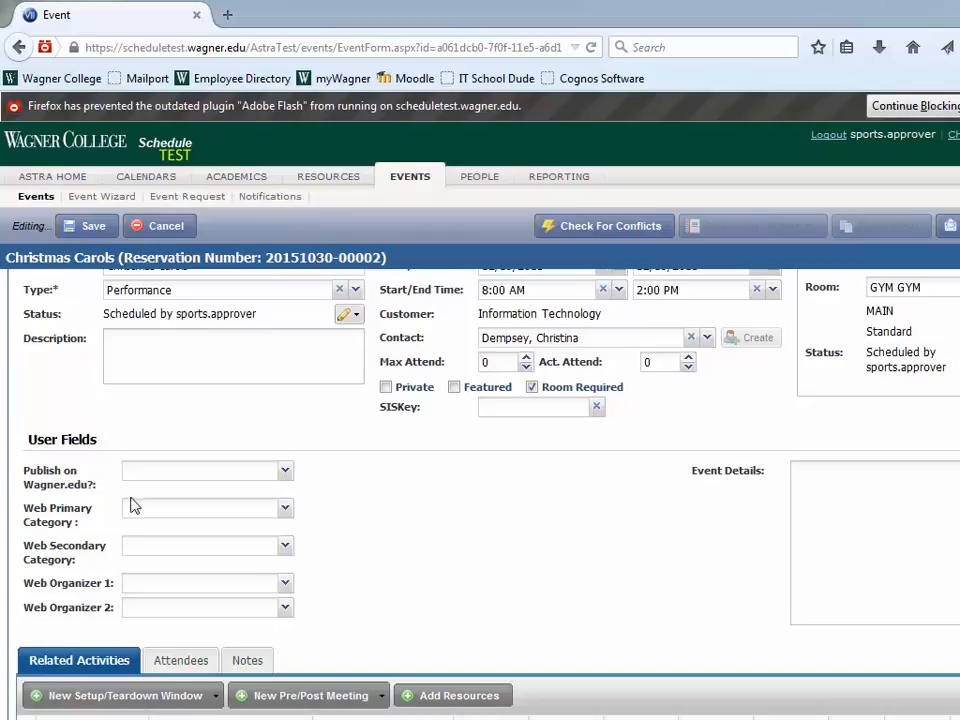
left_click(287, 474)
left_click(234, 513)
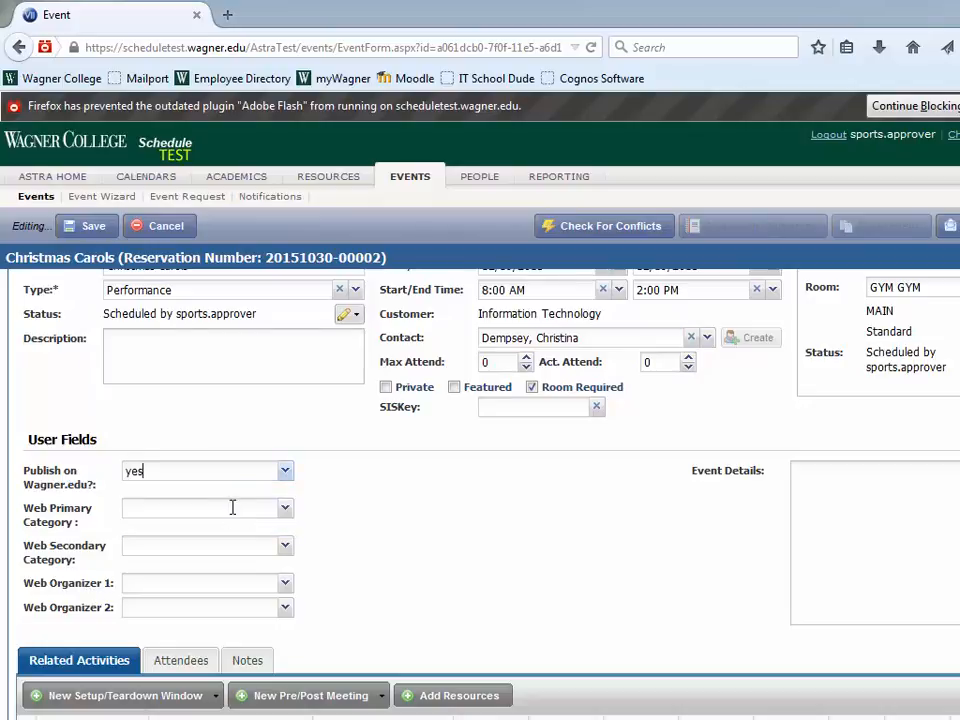
- Set the meeting's Web Primary Category to Student events and Web Organizer 1 to Information Technology
left_click(286, 511)
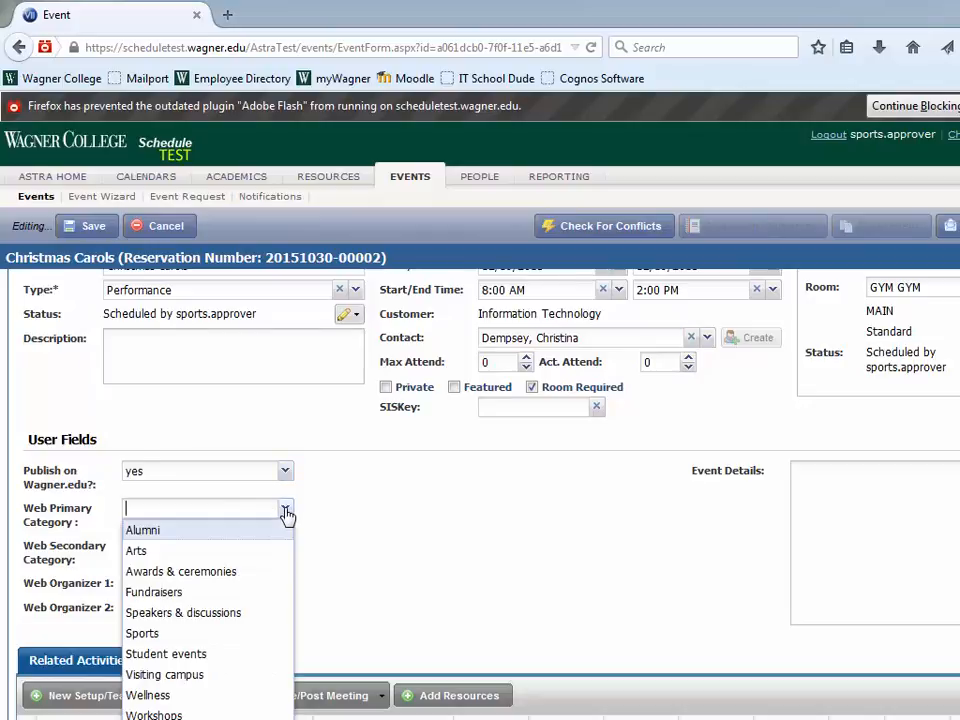
left_click(231, 655)
left_click(283, 584)
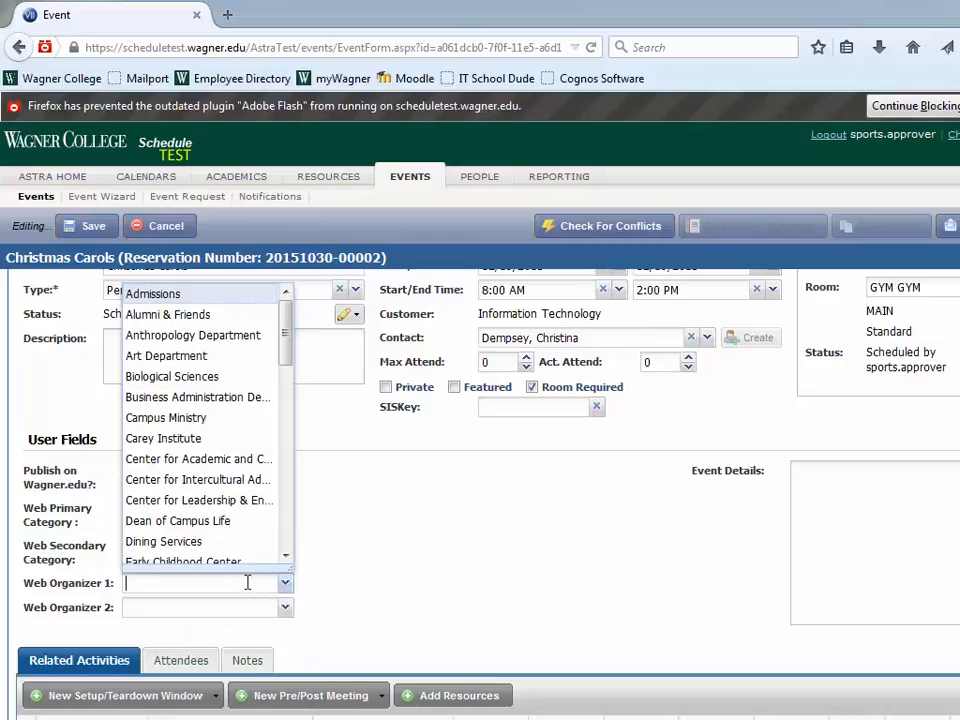
scroll(245, 533, "down", 3)
left_click(245, 503)
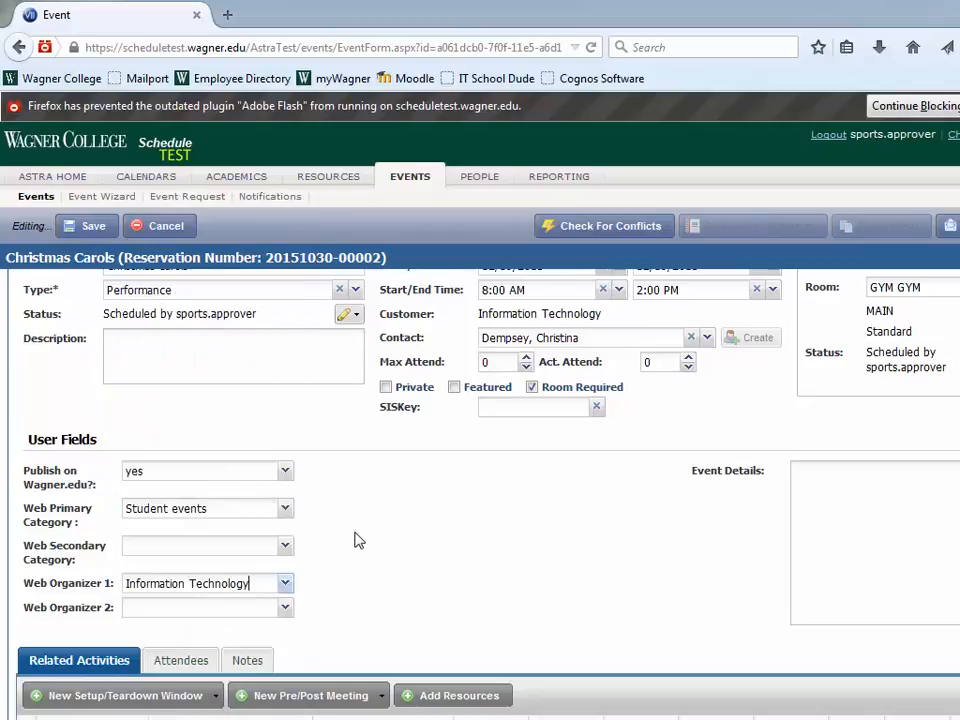
- Save the event changes, return to its meetings list and select the Christmas Carols meeting
left_click(86, 226)
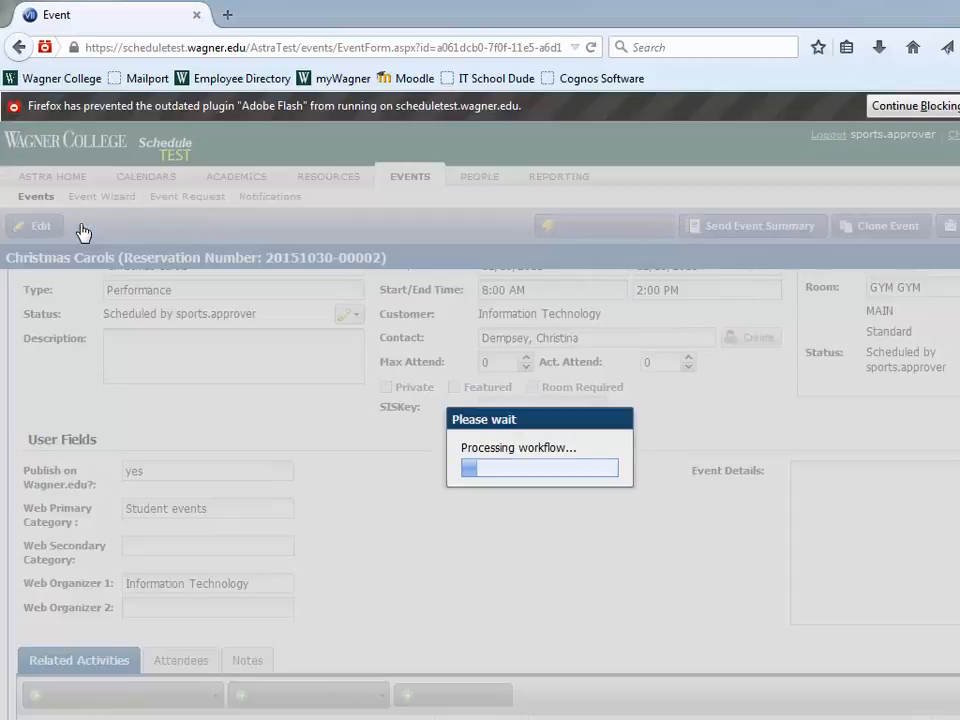
scroll(197, 399, "down", 1)
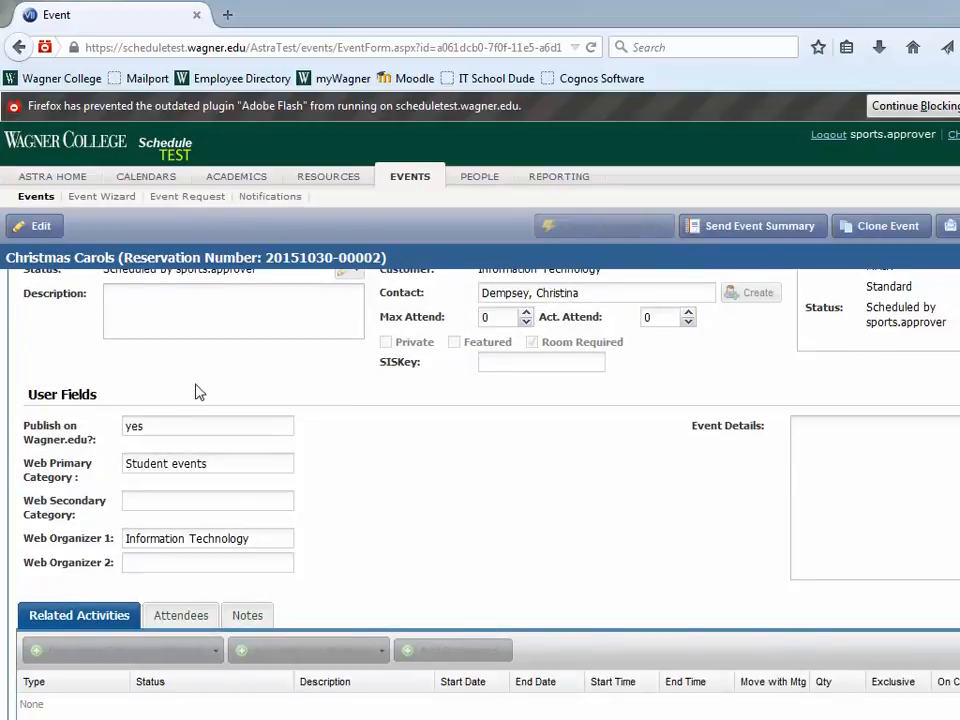
scroll(197, 390, "up", 1)
scroll(197, 427, "up", 3)
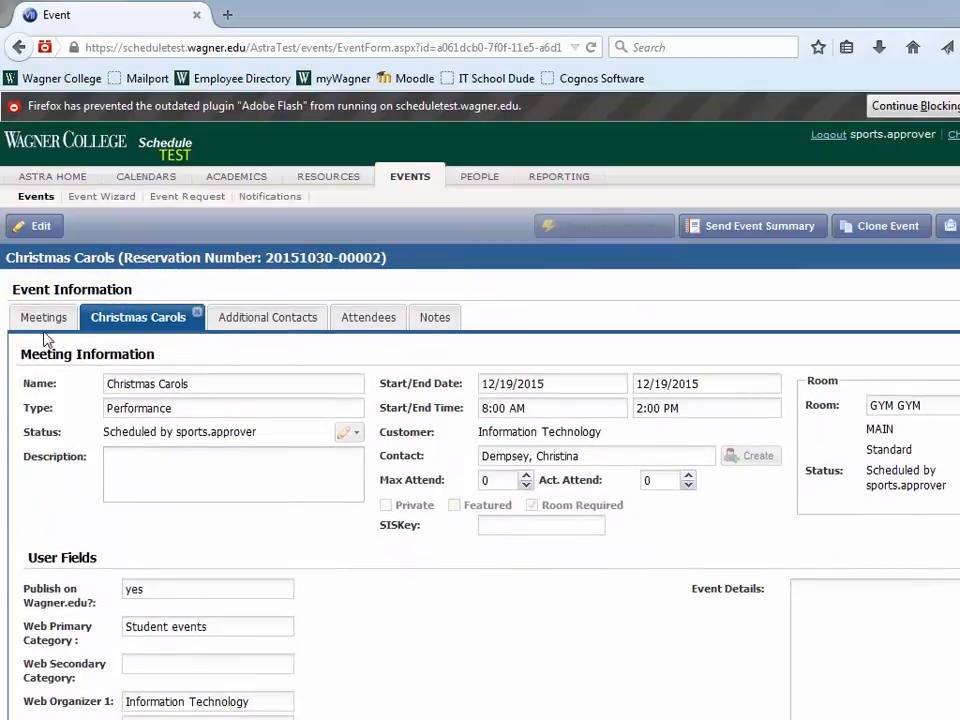
left_click(44, 318)
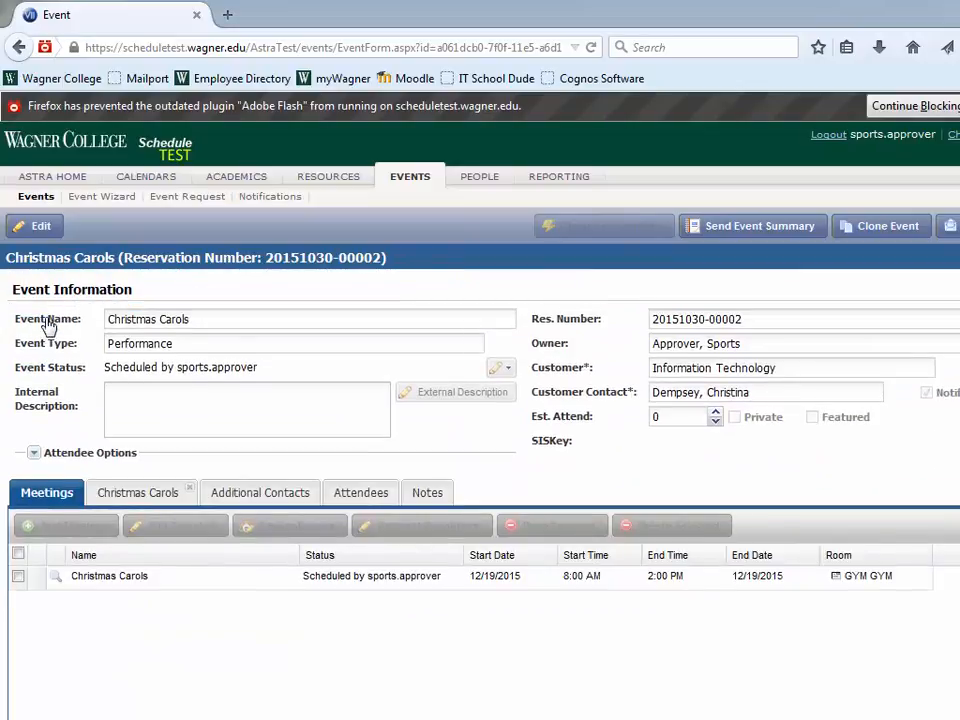
left_click(53, 580)
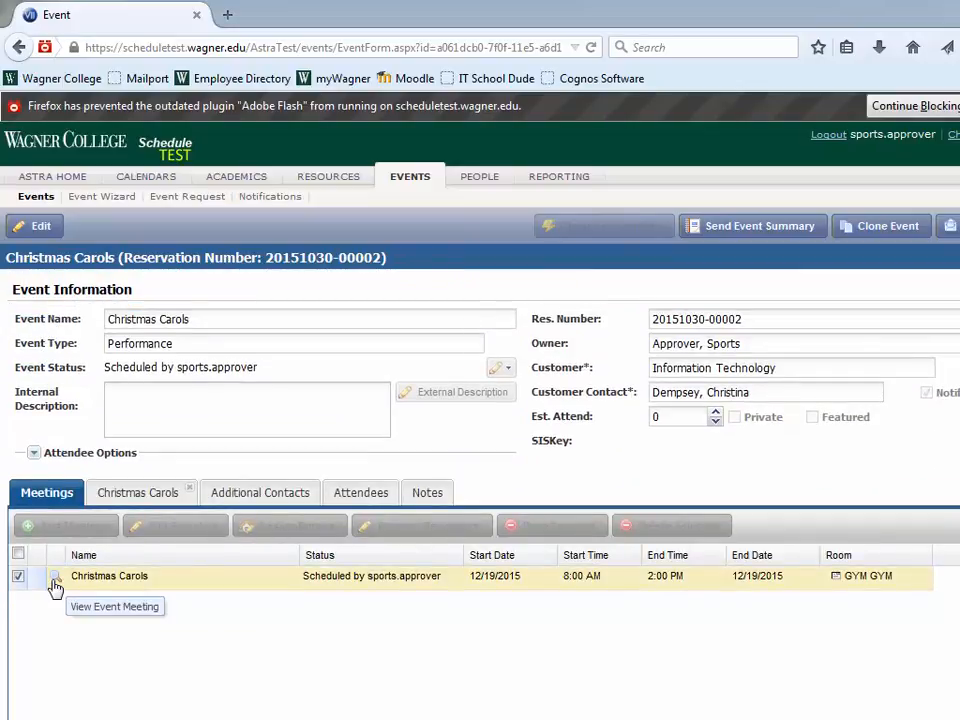